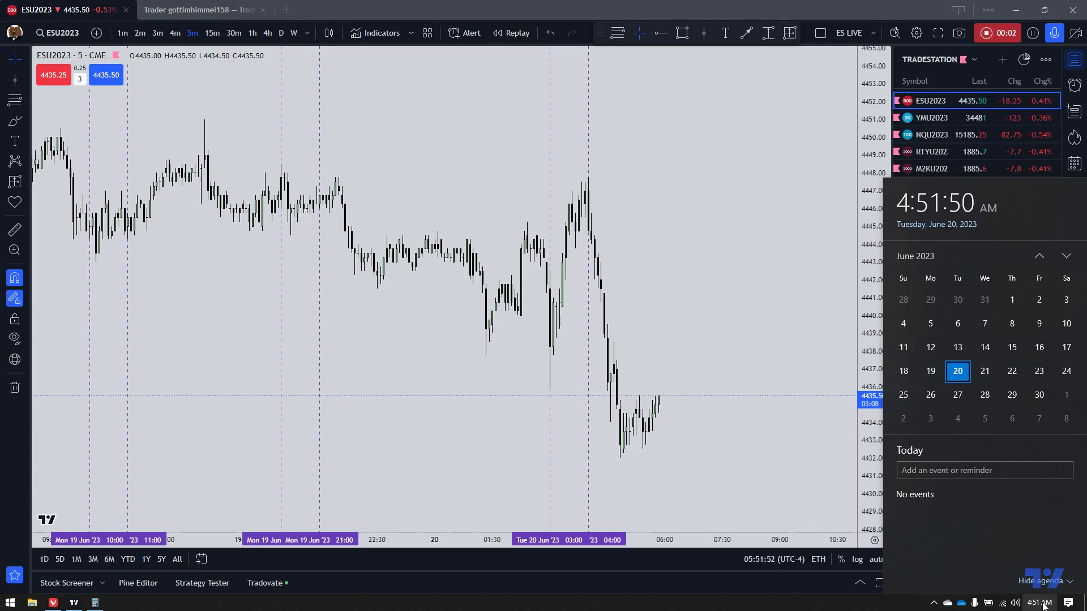
Step: Check the current time on the system clock and examine the ESU2023 5-minute price swings around 03:00 to 04:00 on 20 June
click(760, 425)
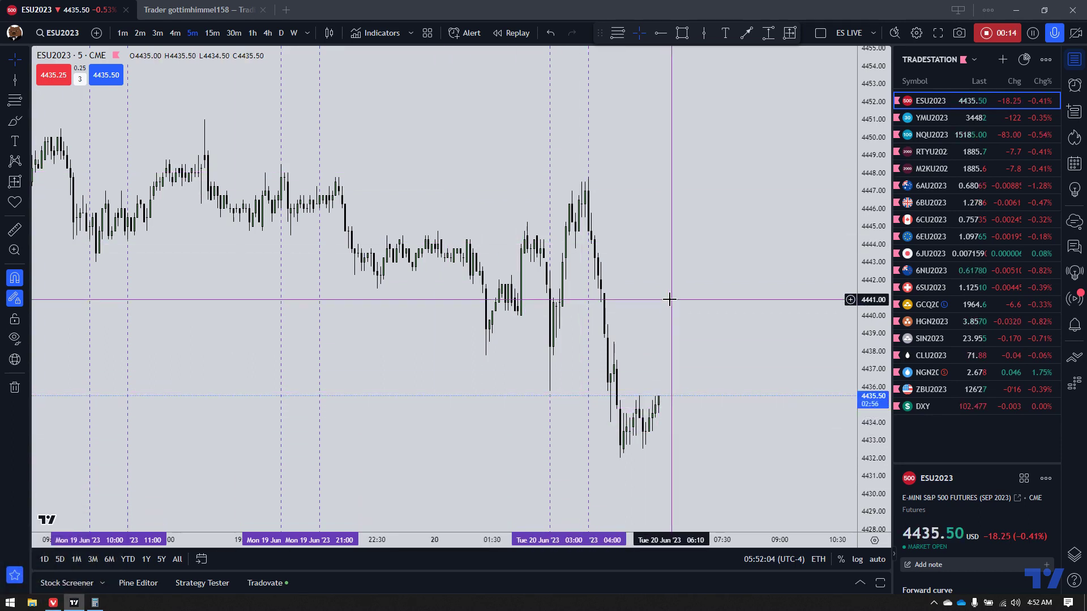
scroll(666, 298, down, 3)
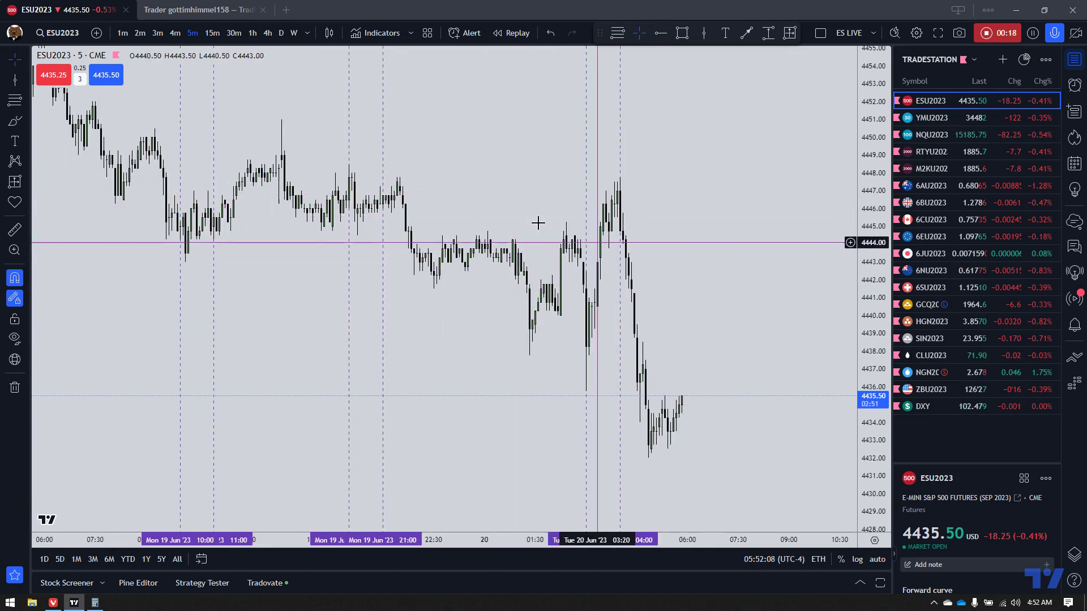
scroll(682, 217, up, 2)
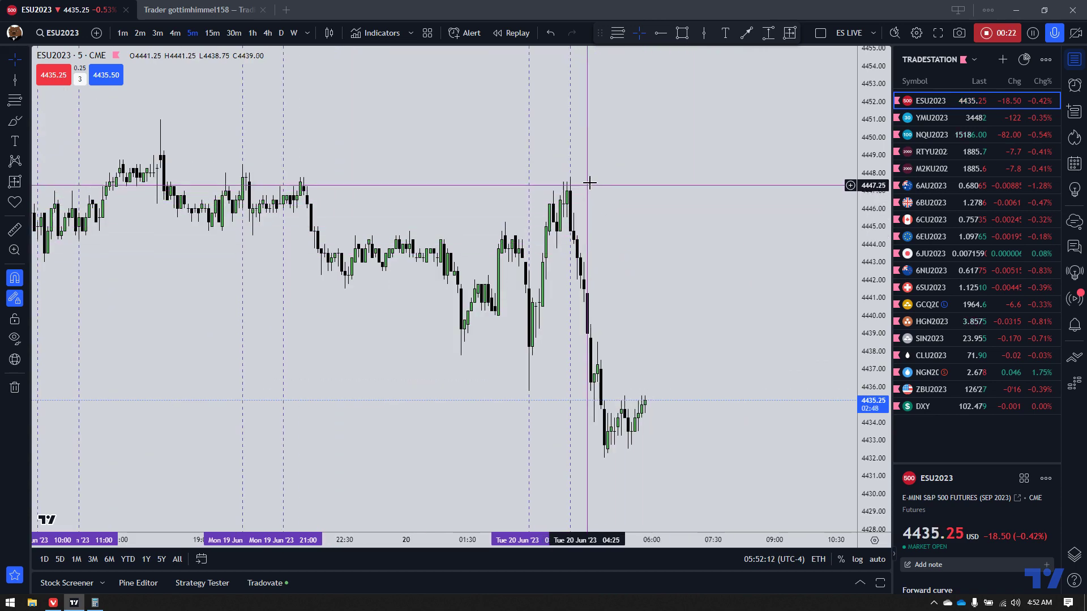
click(1037, 604)
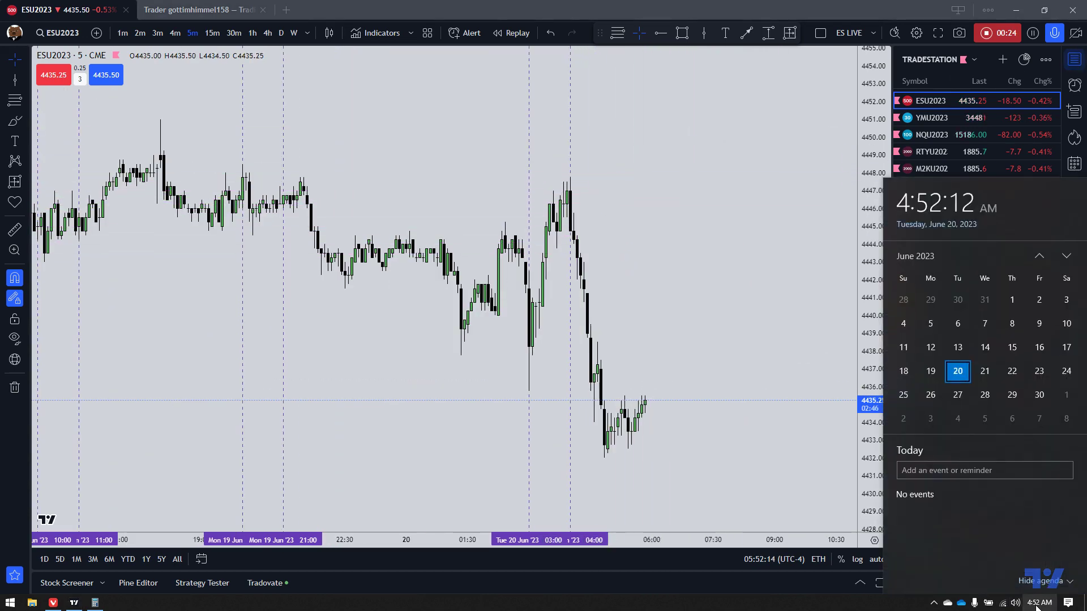
click(1037, 603)
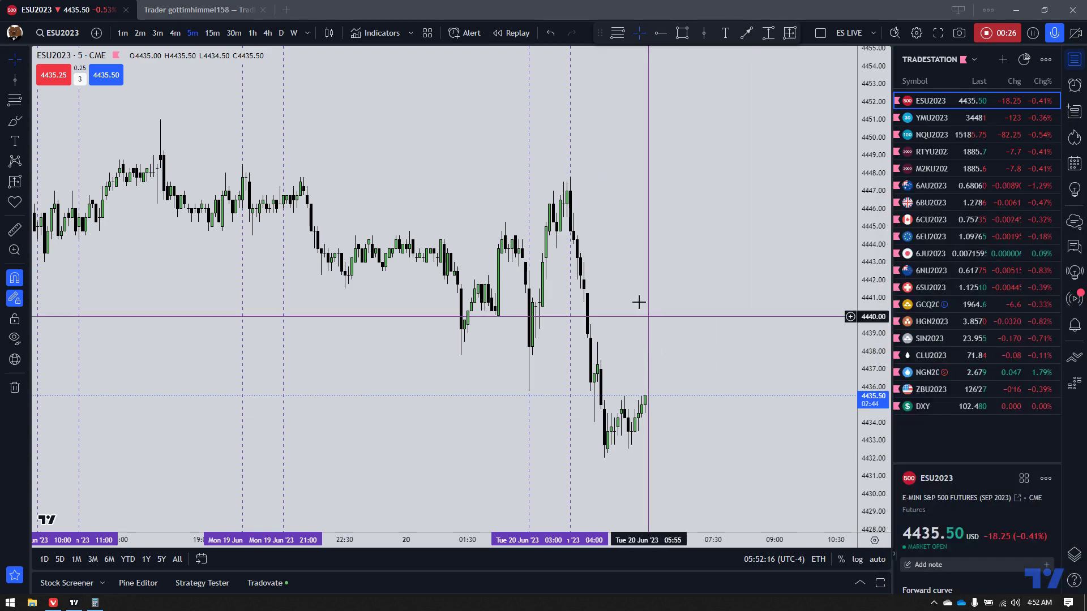
scroll(637, 298, down, 1)
scroll(488, 274, up, 2)
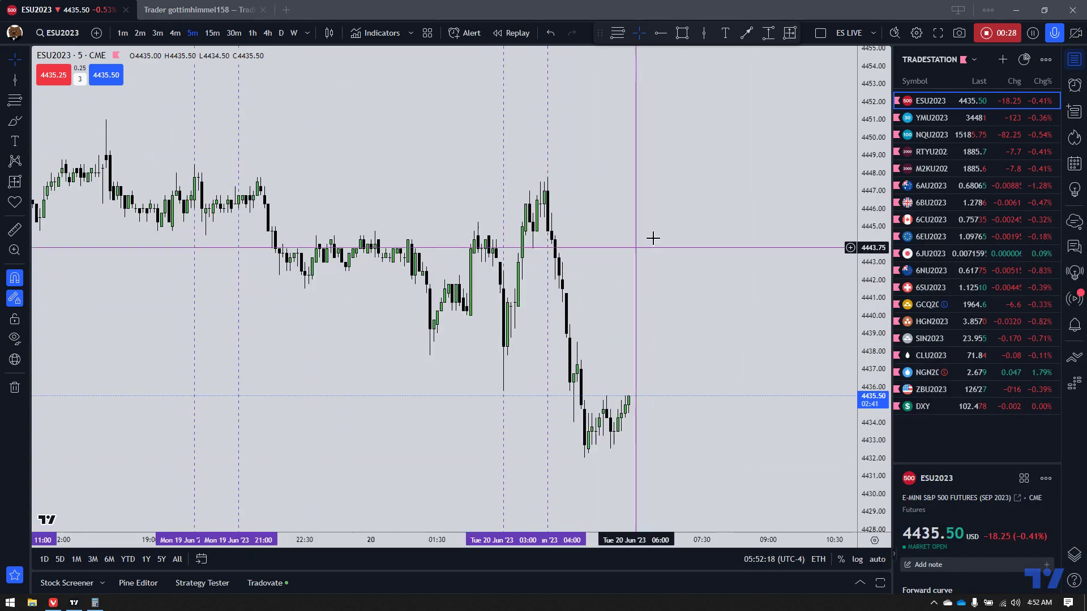
scroll(555, 266, down, 2)
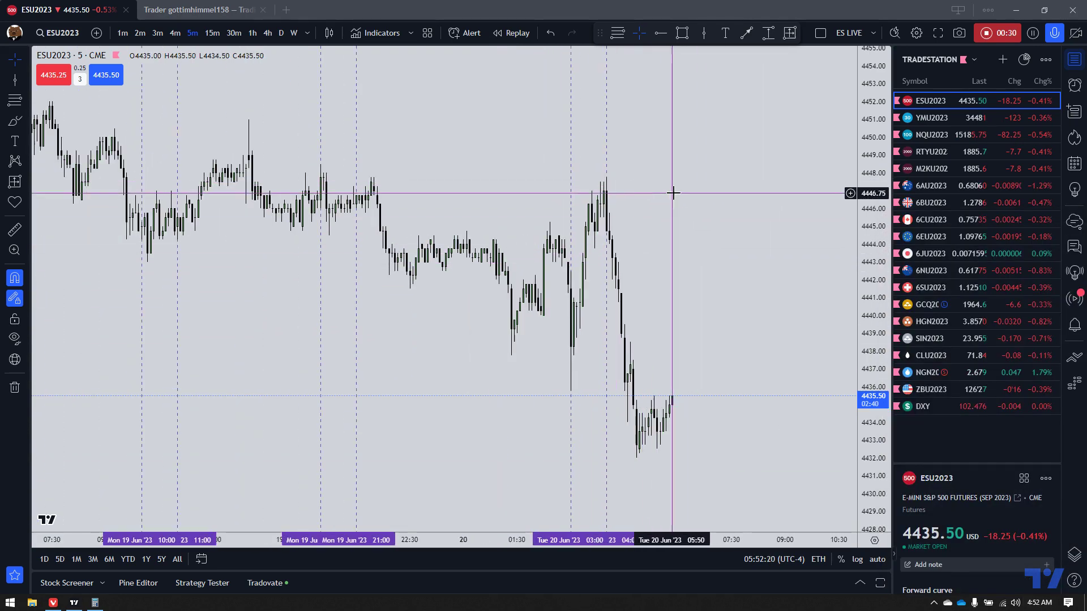
drag(673, 194, 708, 232)
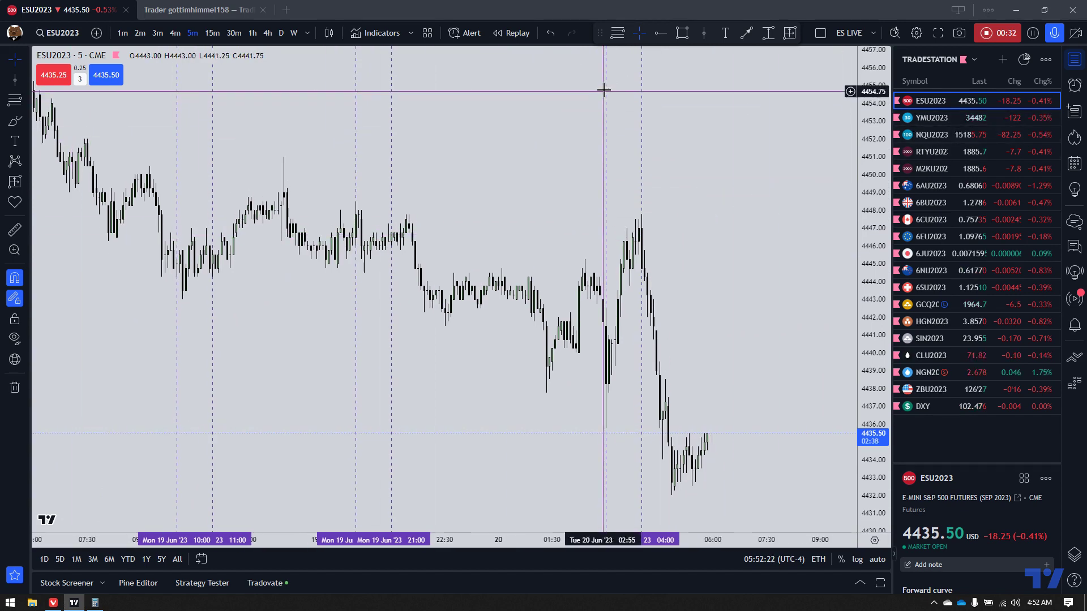
scroll(762, 188, down, 1)
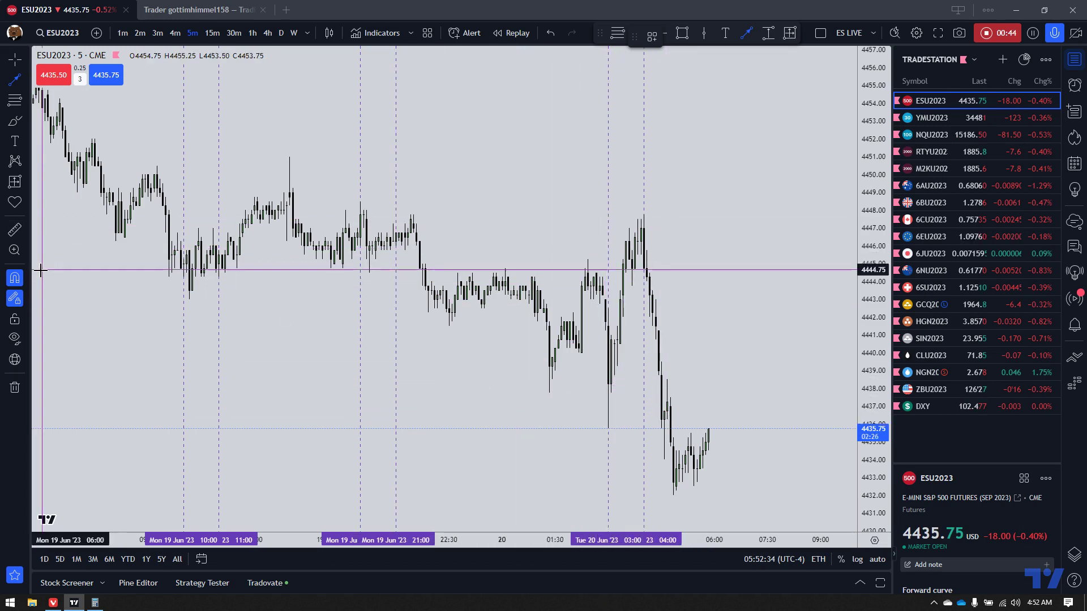
Step: Draw a nearly horizontal arrow from about 4446.25 at 03:20 on 20 June back to about 4446.50 at 21:45 on 19 June
click(638, 227)
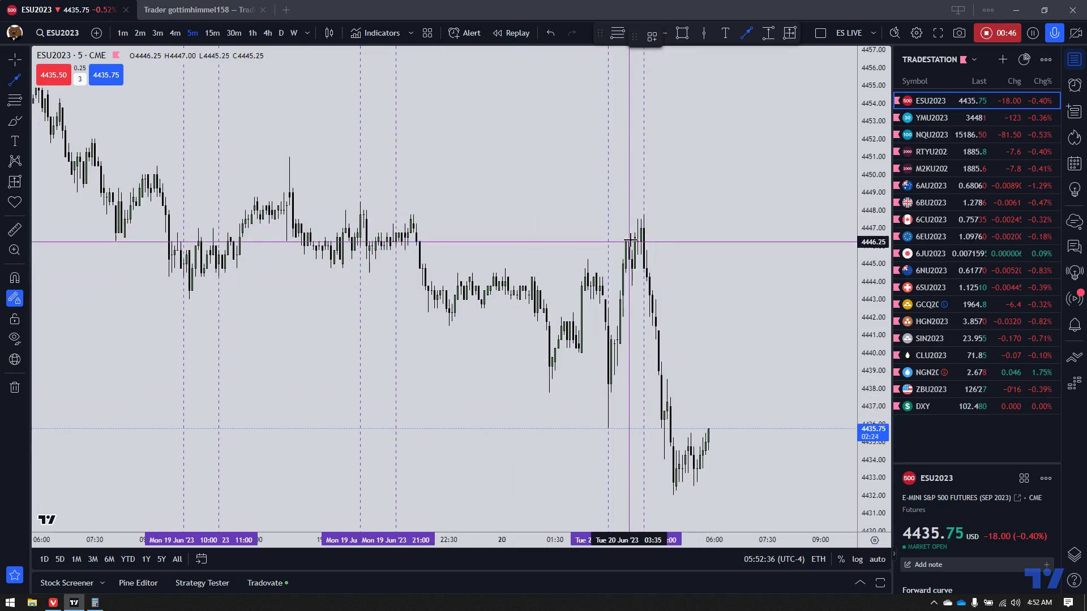
click(425, 251)
key(Escape)
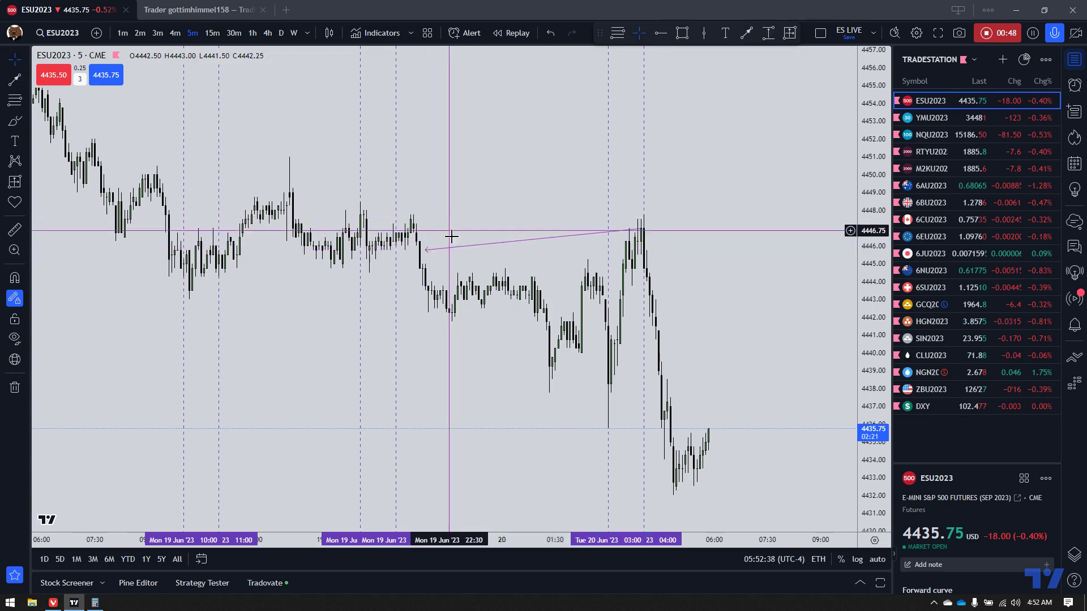
drag(640, 230, 618, 248)
drag(425, 250, 429, 238)
drag(622, 245, 620, 240)
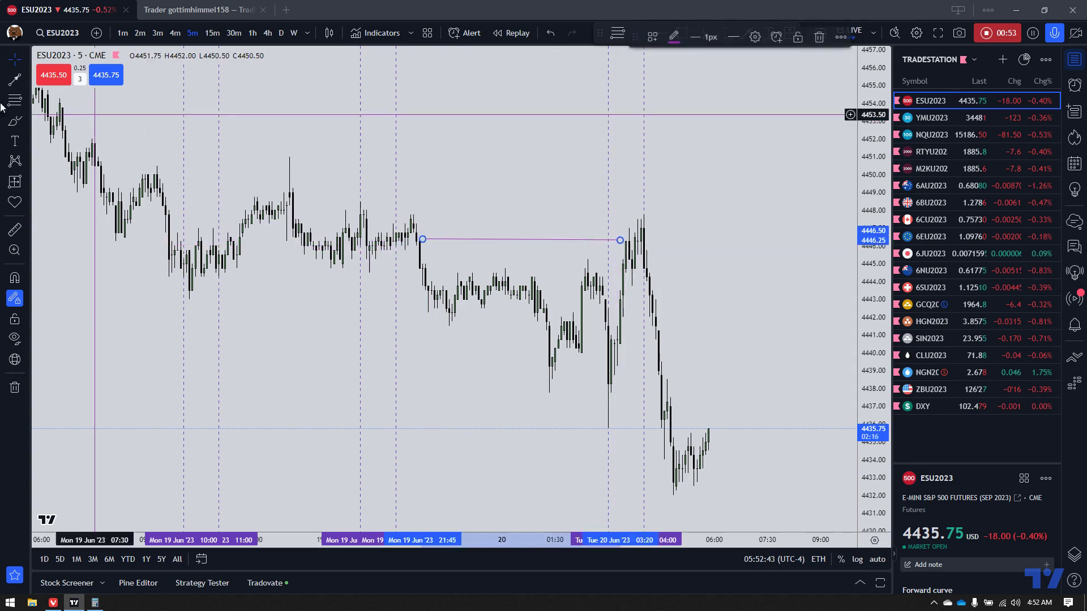
Step: Draw a rectangle from 19 June 21:30 to 20 June 04:00 between 4446.75 and 4445.00, and apply the LONDON SILVER template
click(27, 120)
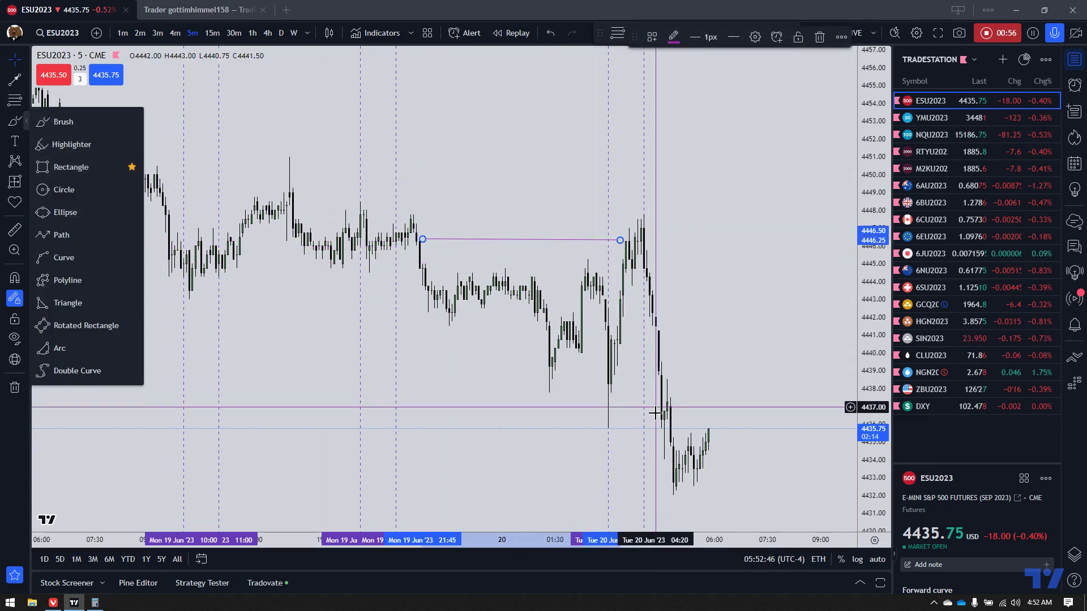
click(76, 176)
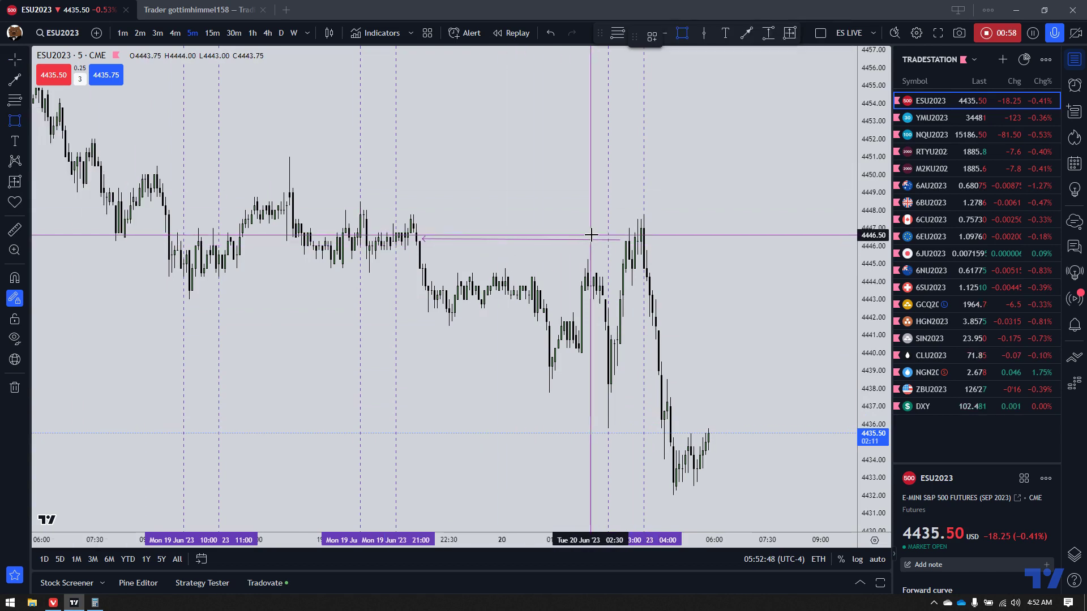
click(14, 279)
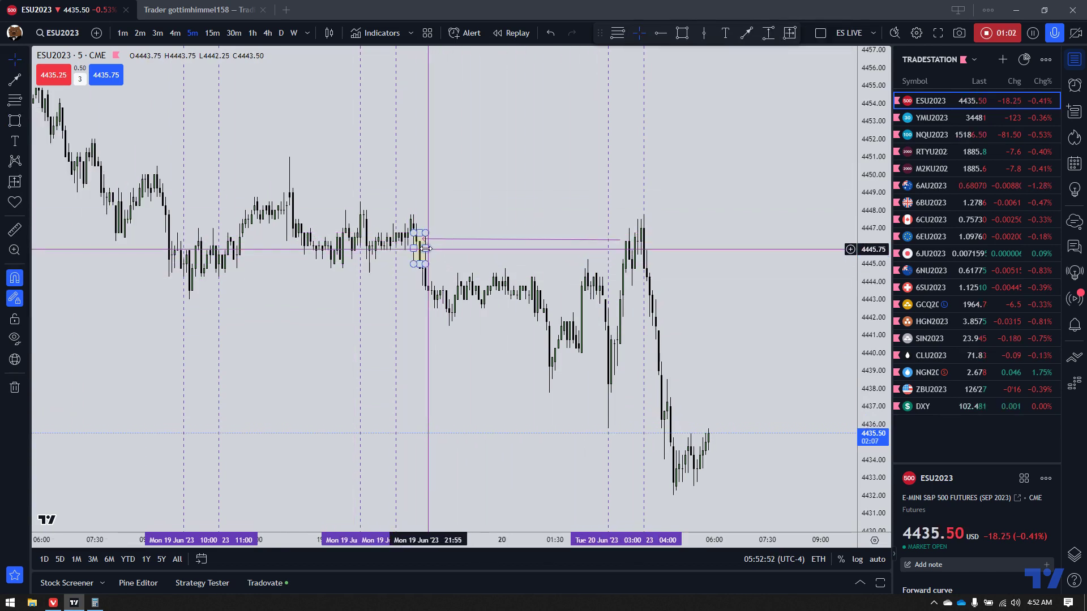
drag(423, 248, 729, 254)
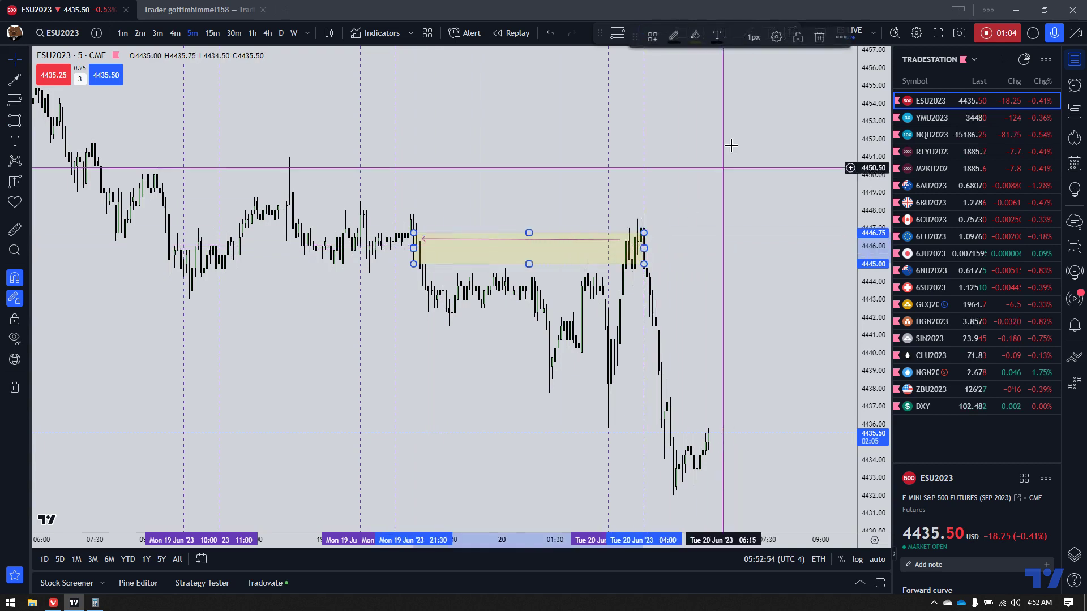
click(652, 36)
click(682, 141)
Step: Delete the arrow and the London Silver rectangle from the ESU2023 chart
click(543, 241)
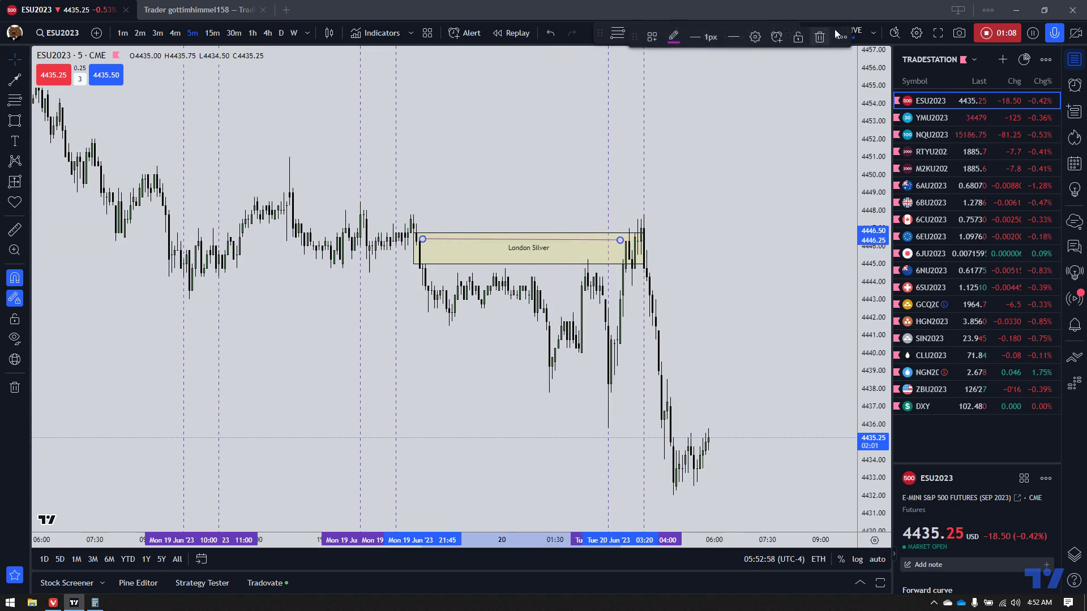
click(818, 38)
right_click(769, 170)
click(721, 127)
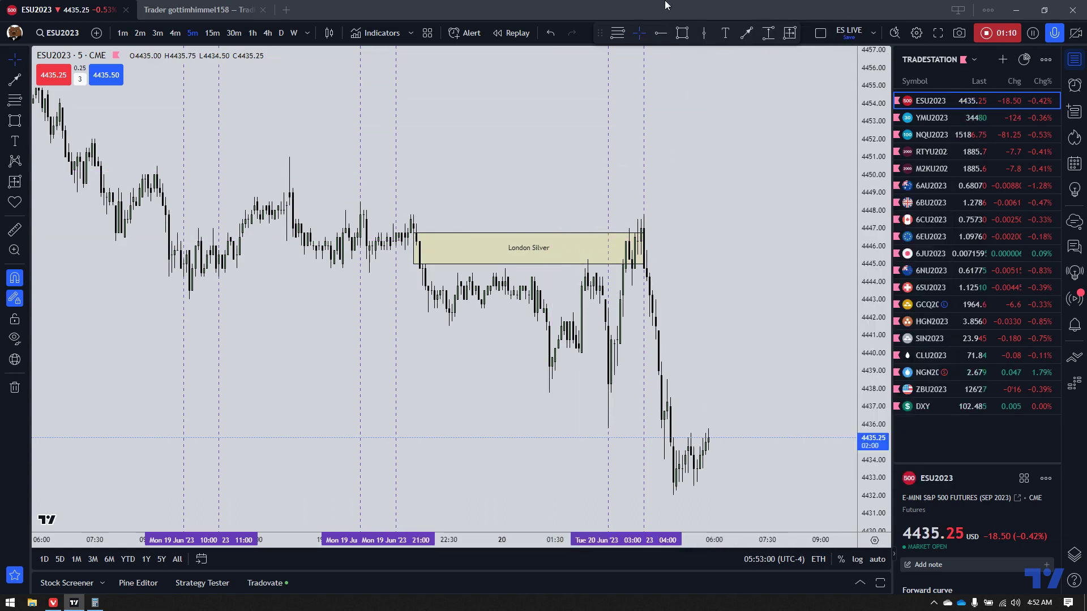
click(646, 246)
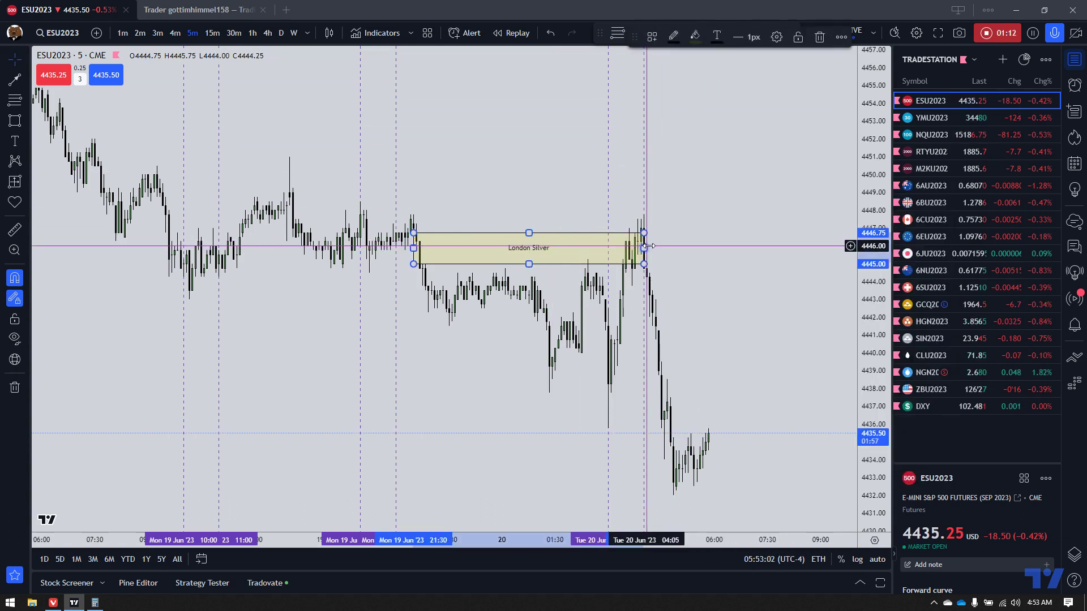
click(692, 236)
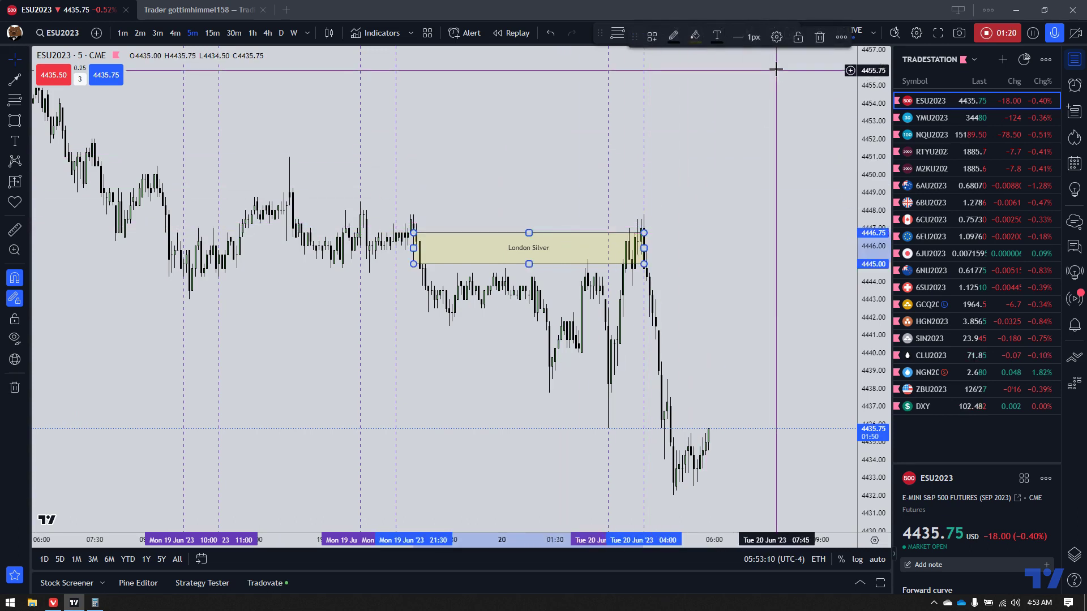
click(818, 36)
Step: On the YMU2023 chart, place vertical lines at 03:00 and 04:00 on 20 June and lock both
click(963, 122)
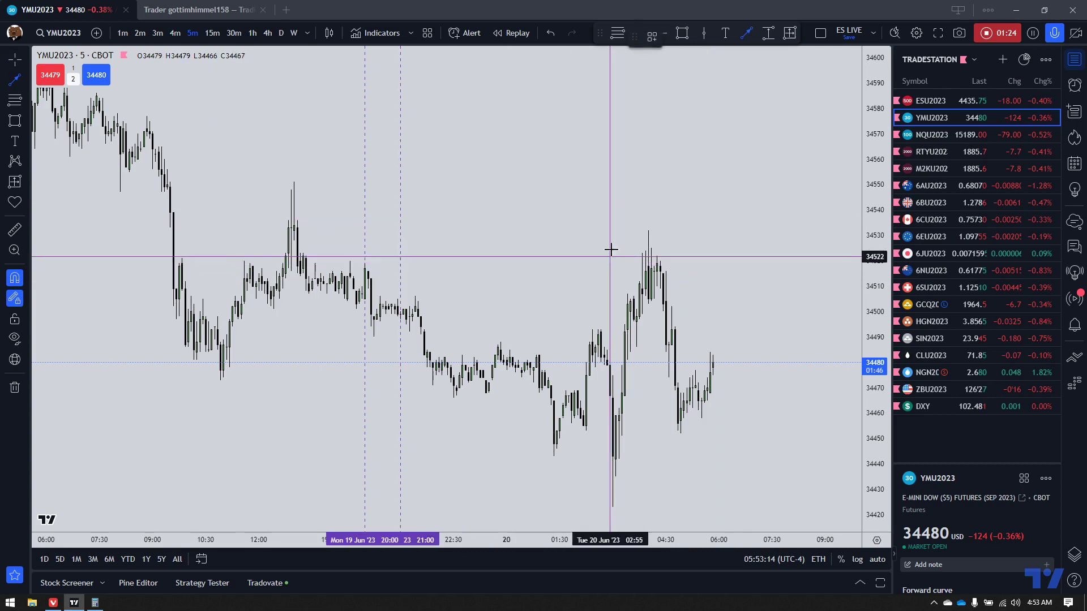
drag(611, 258, 540, 240)
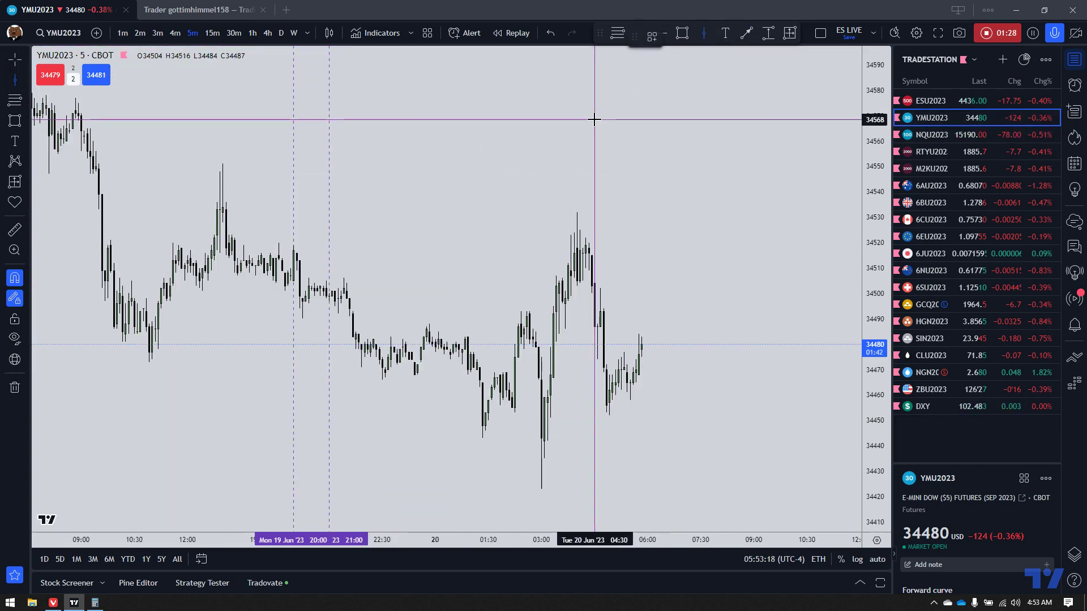
click(541, 133)
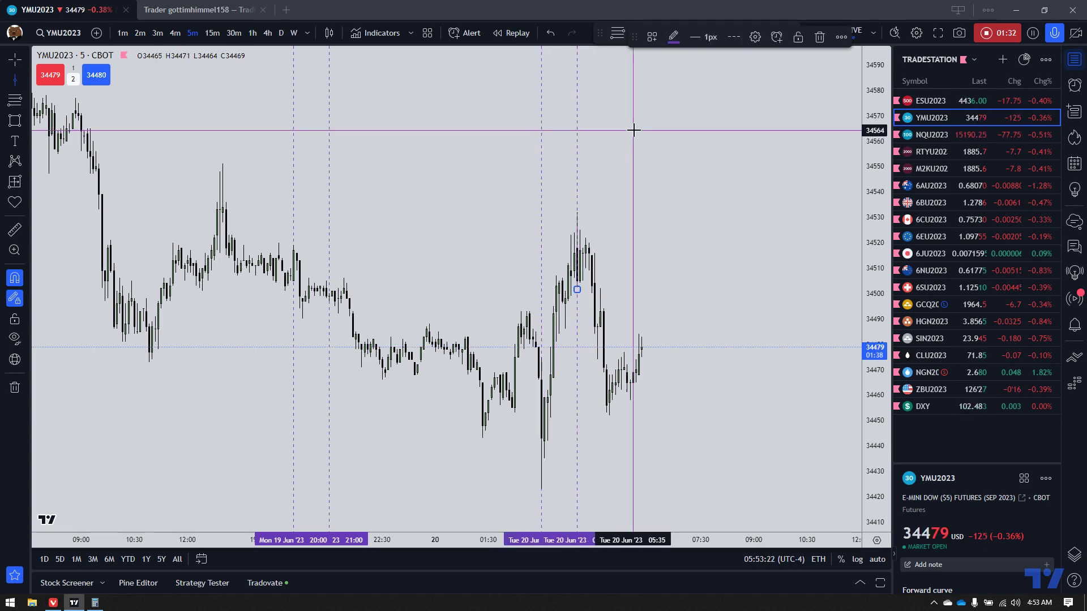
click(578, 126)
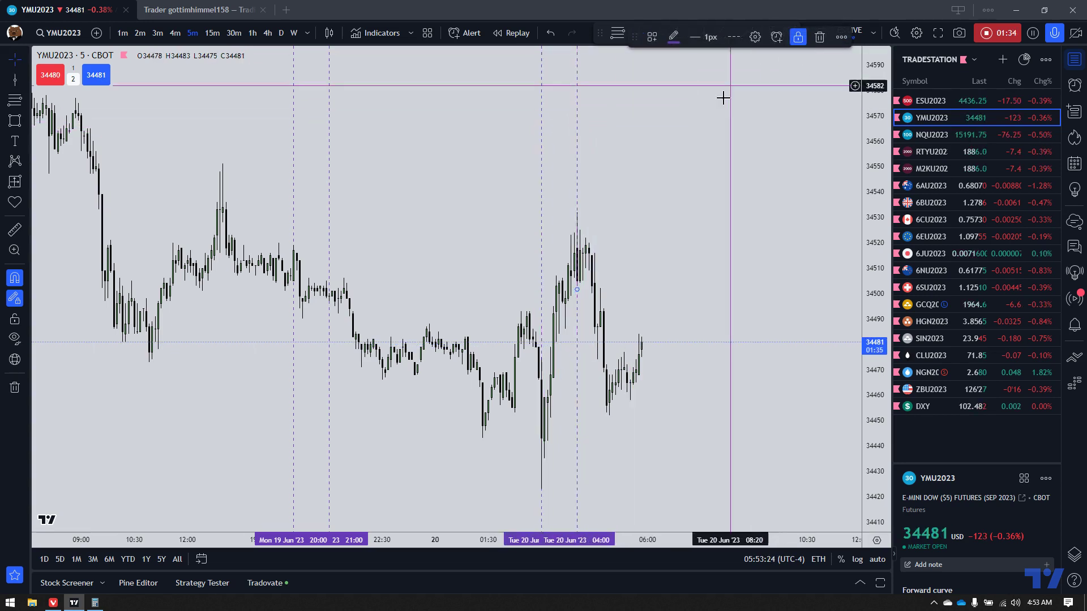
click(530, 107)
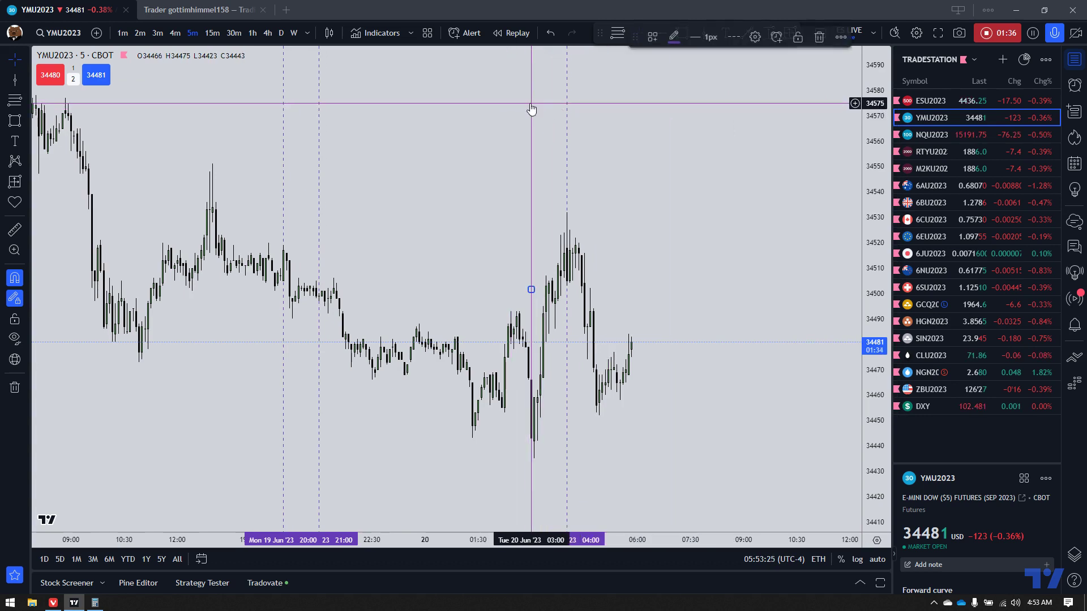
click(796, 42)
right_click(774, 137)
Step: Draw an arrow from about 34529 near the 20 June 04:00 high back to about 34525 at 18:15 on 19 June
click(26, 101)
drag(736, 34, 743, 34)
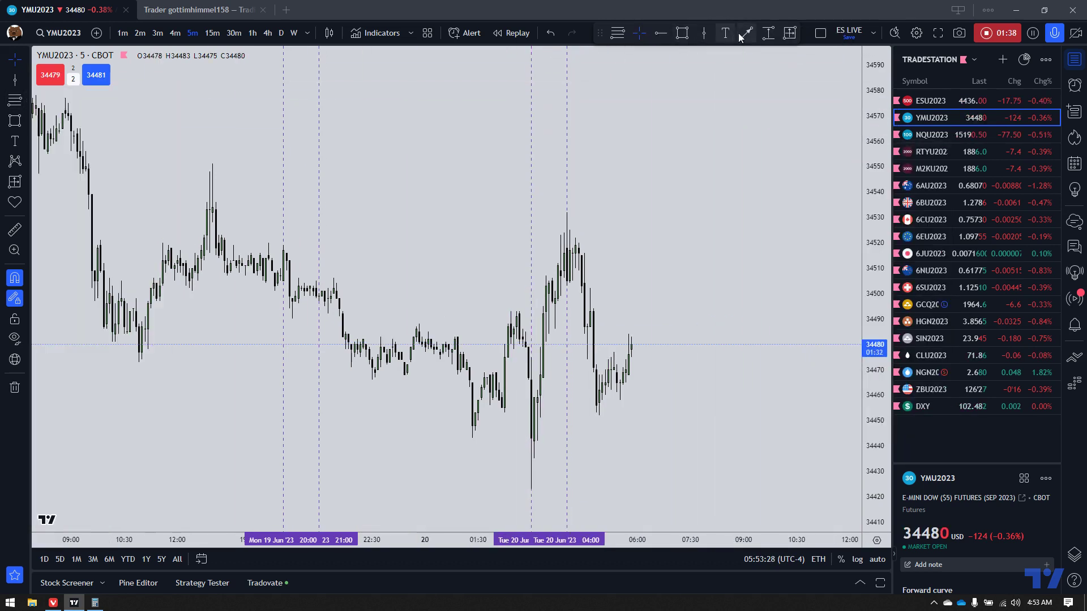
click(726, 34)
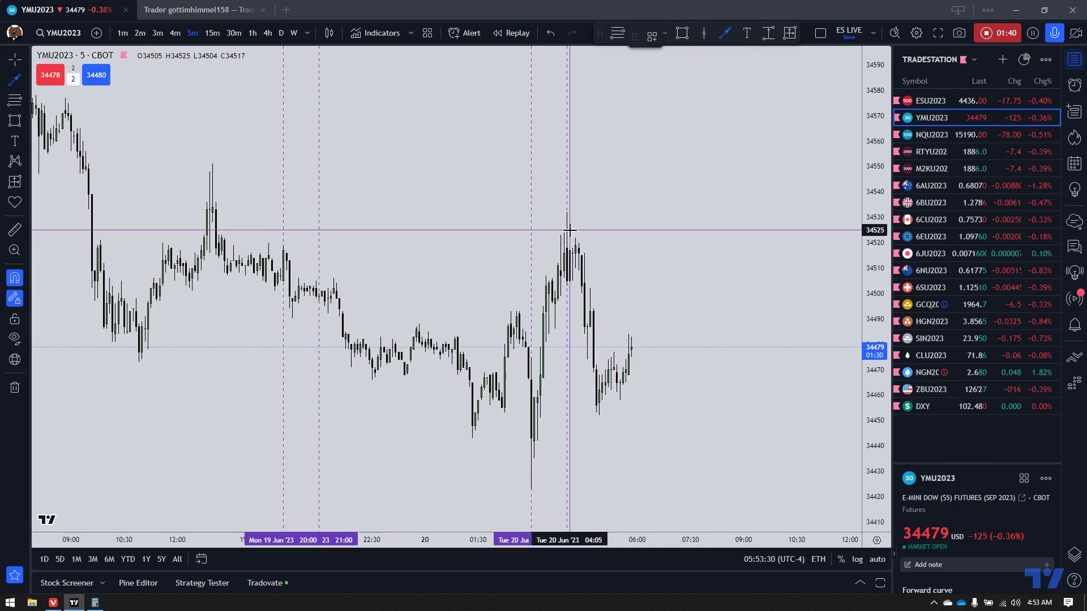
click(567, 222)
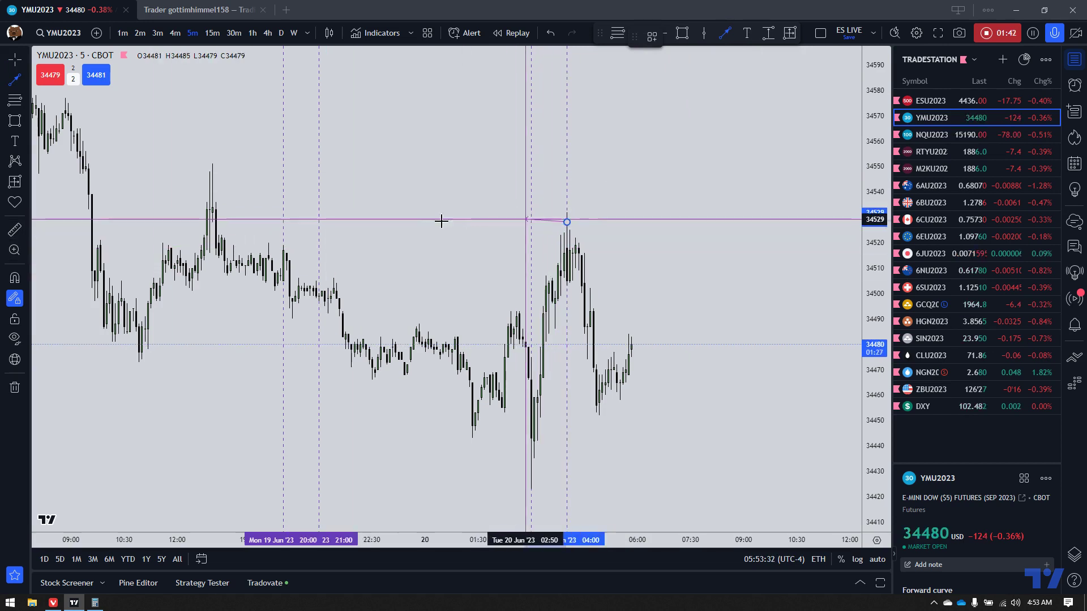
click(222, 228)
key(Escape)
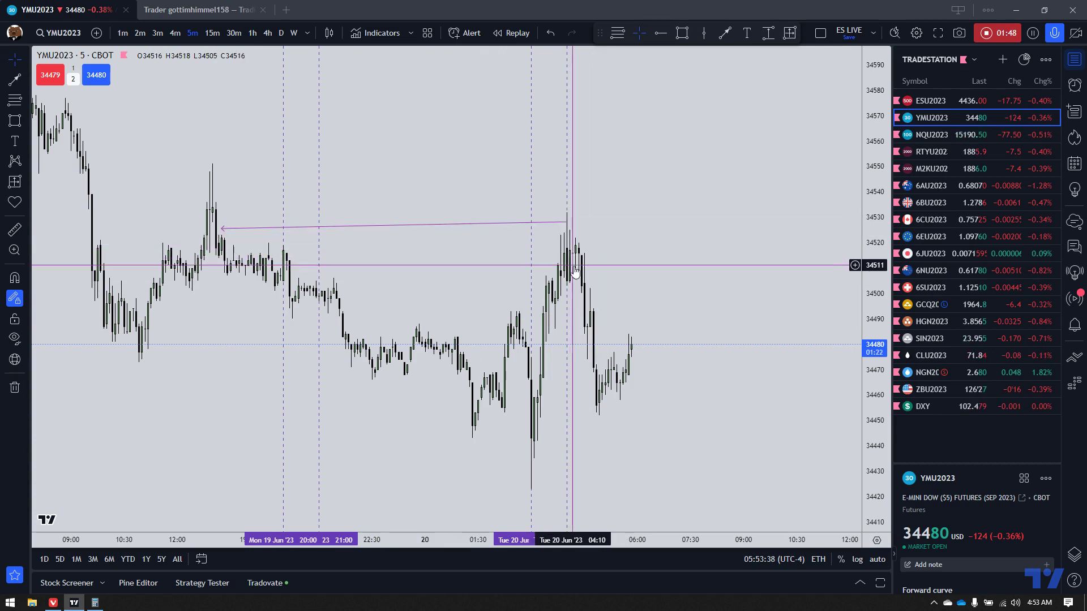
drag(567, 222, 554, 221)
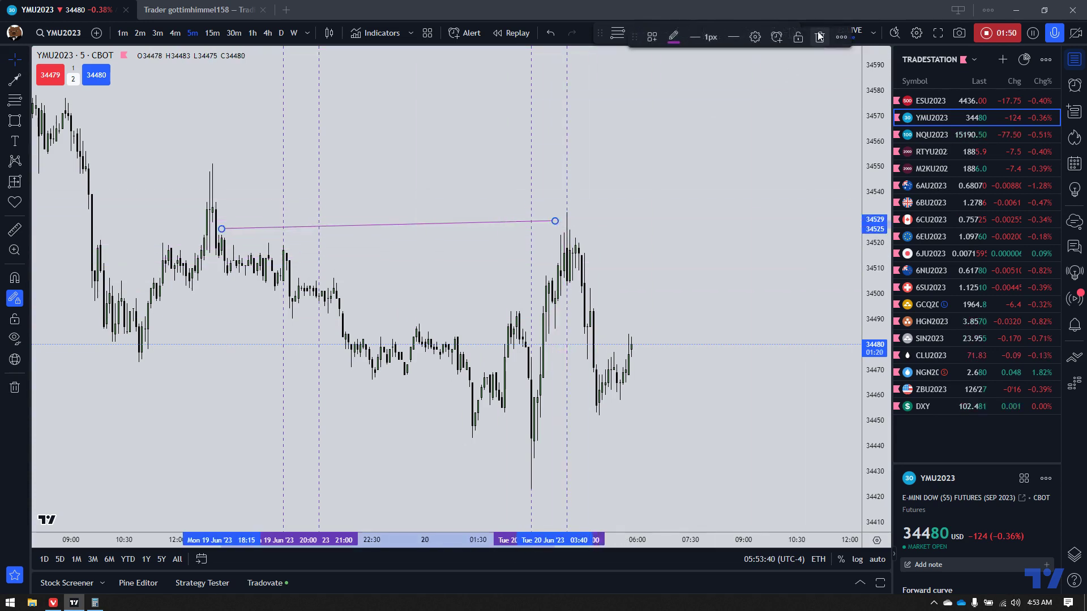
Step: On the NQU2023 chart, draw an arrow from the 20 June 04:00 high back to the 19 June evening drop, and delete the Asian Silver rectangle
key(Down)
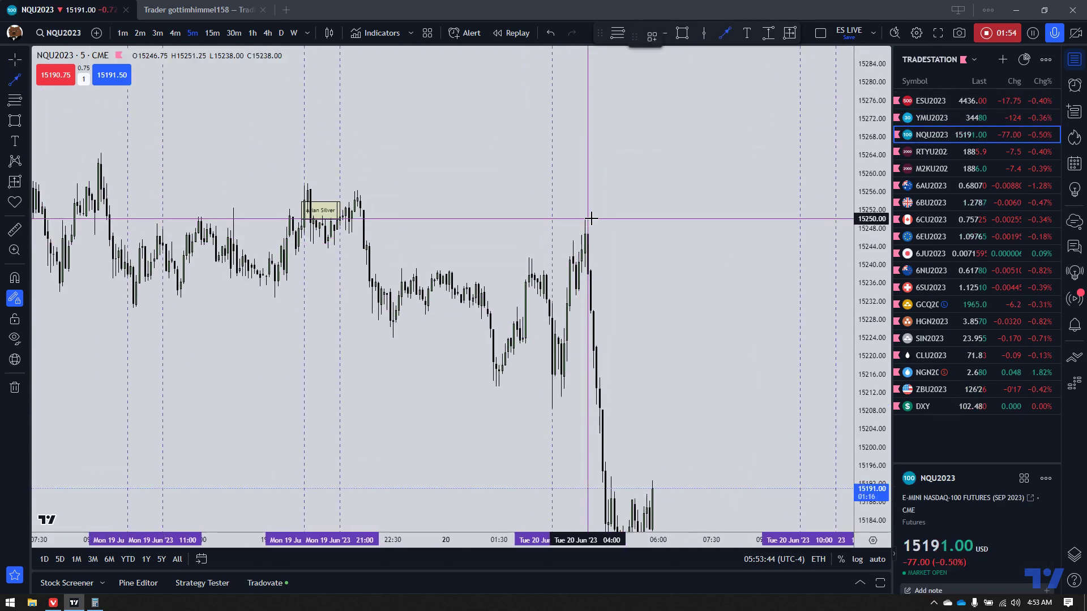
click(586, 222)
click(369, 230)
click(330, 214)
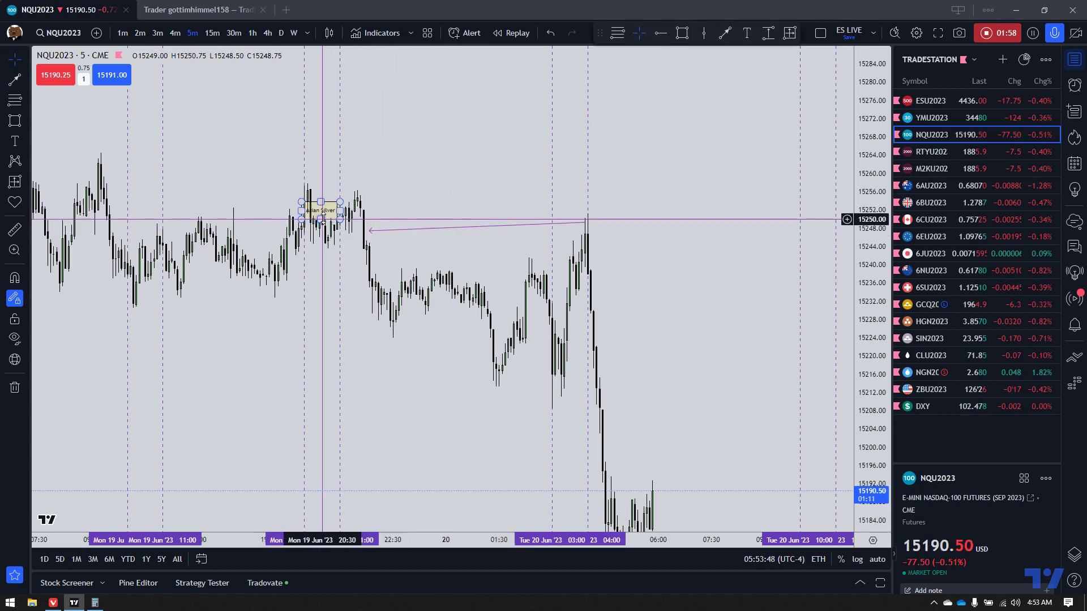
click(821, 38)
Step: Draw a rectangle from 19 June 21:30 to 20 June 04:05 between 15250.50 and 15245.75, and apply the LONDON SILVER template
click(18, 121)
click(357, 217)
click(582, 242)
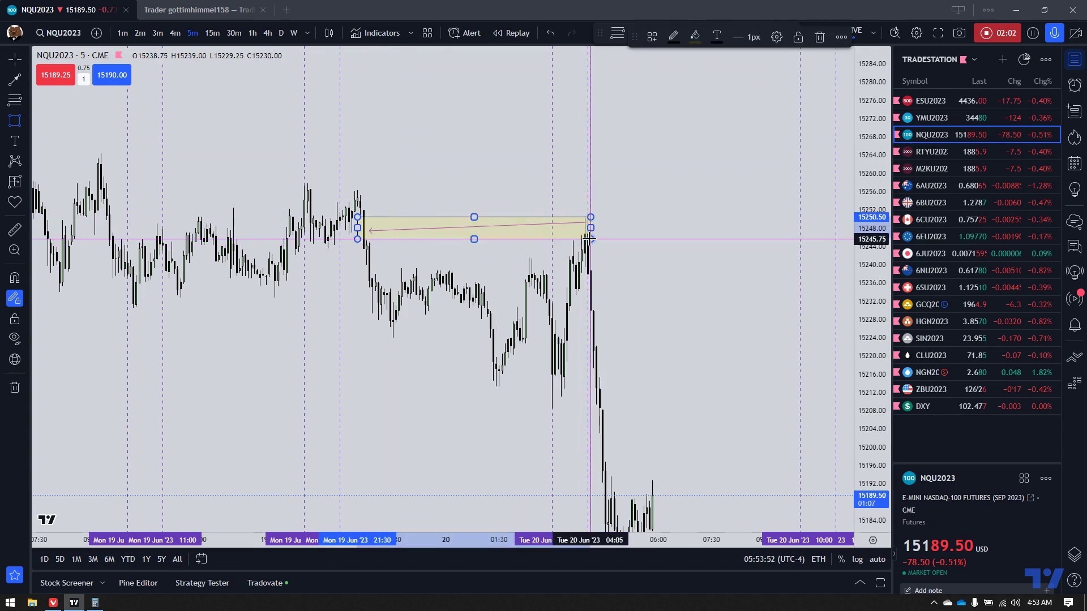
click(652, 38)
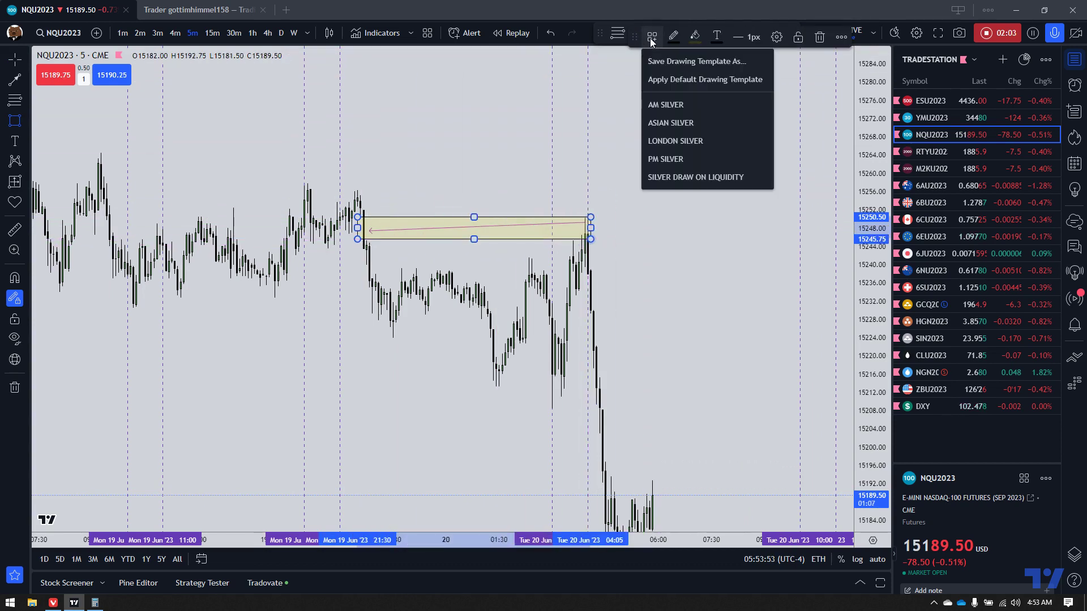
click(681, 139)
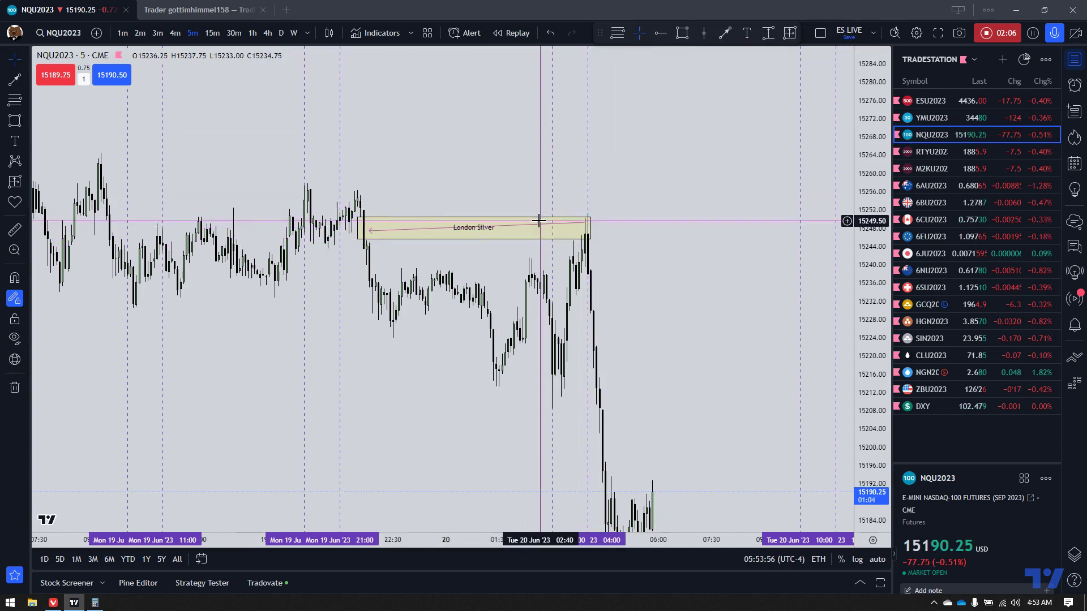
click(698, 311)
drag(698, 311, 729, 244)
click(497, 169)
click(403, 164)
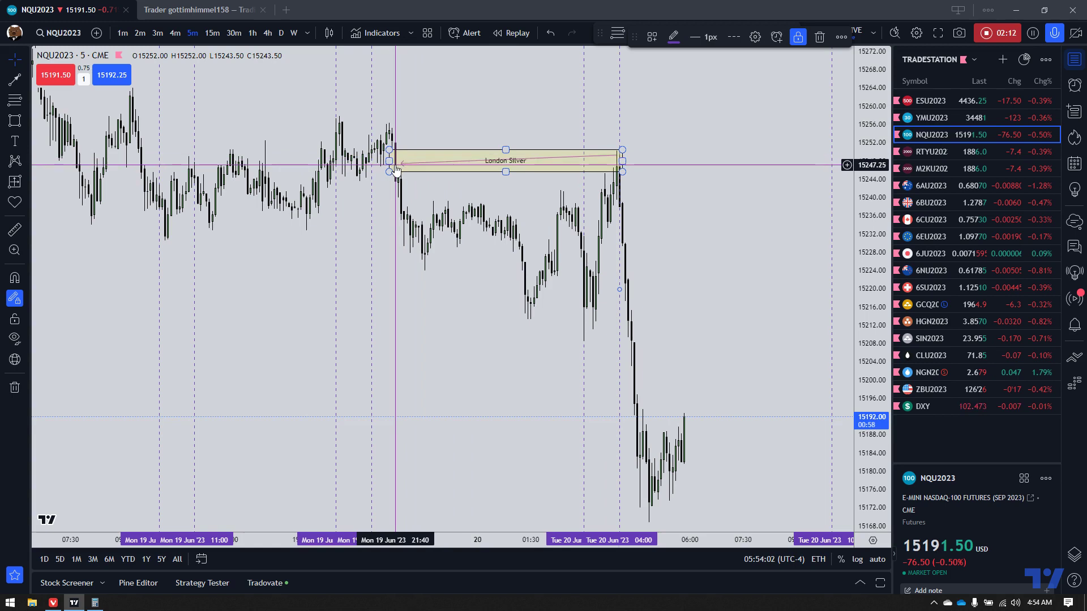
click(444, 117)
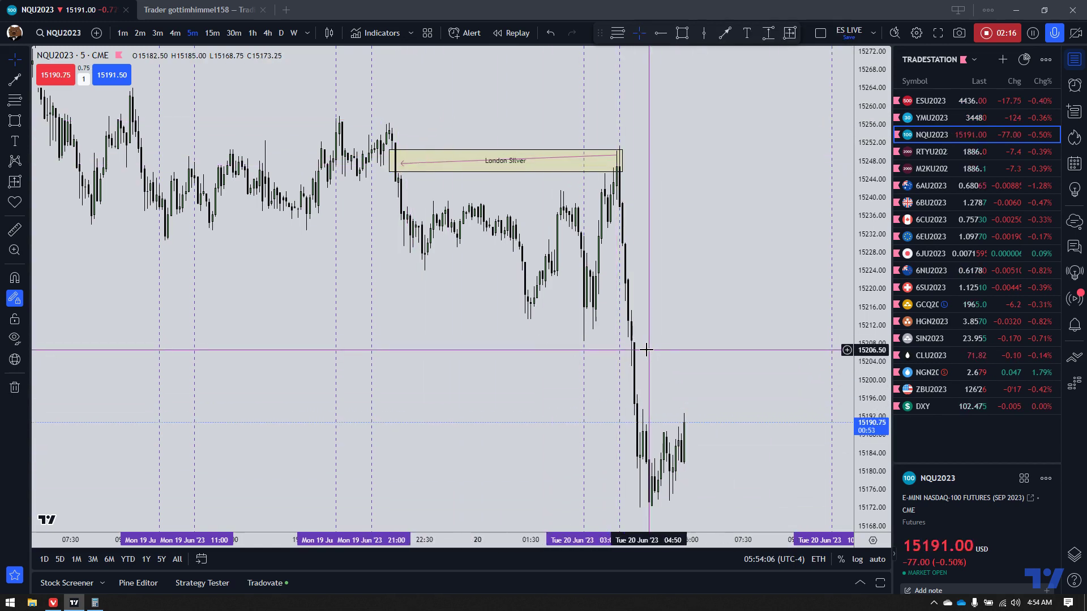
drag(696, 291, 721, 366)
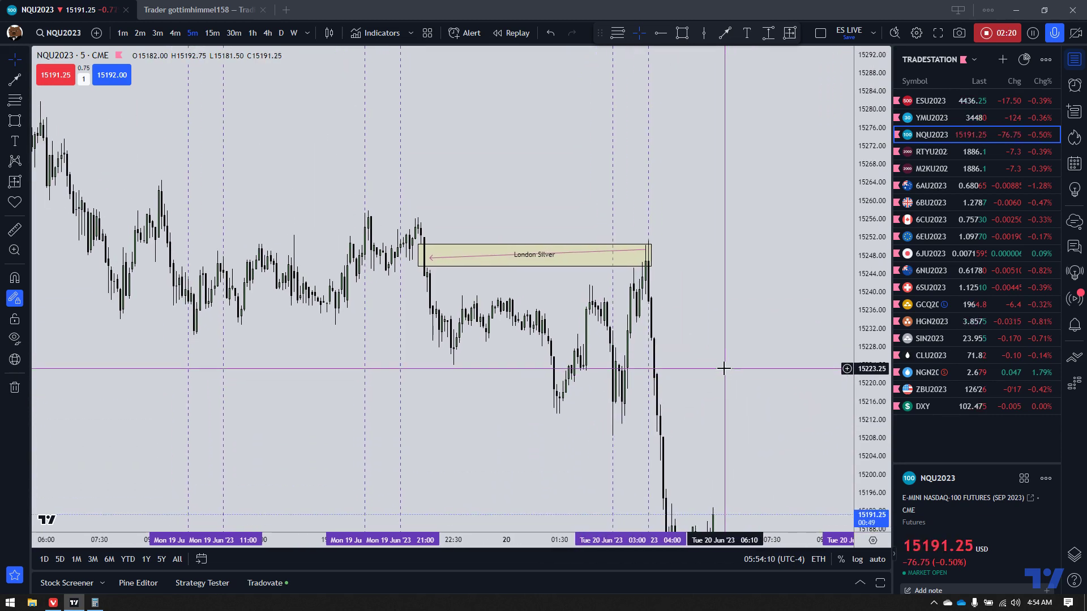
Step: Delete the London Silver rectangle and the arrow inside it from the NQU2023 chart
click(603, 255)
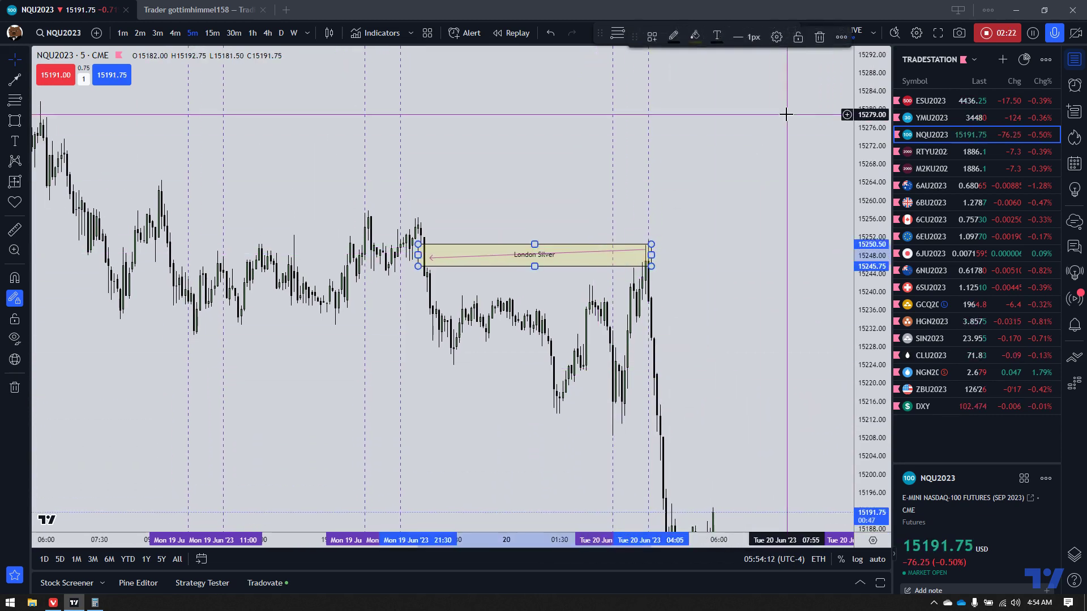
click(628, 259)
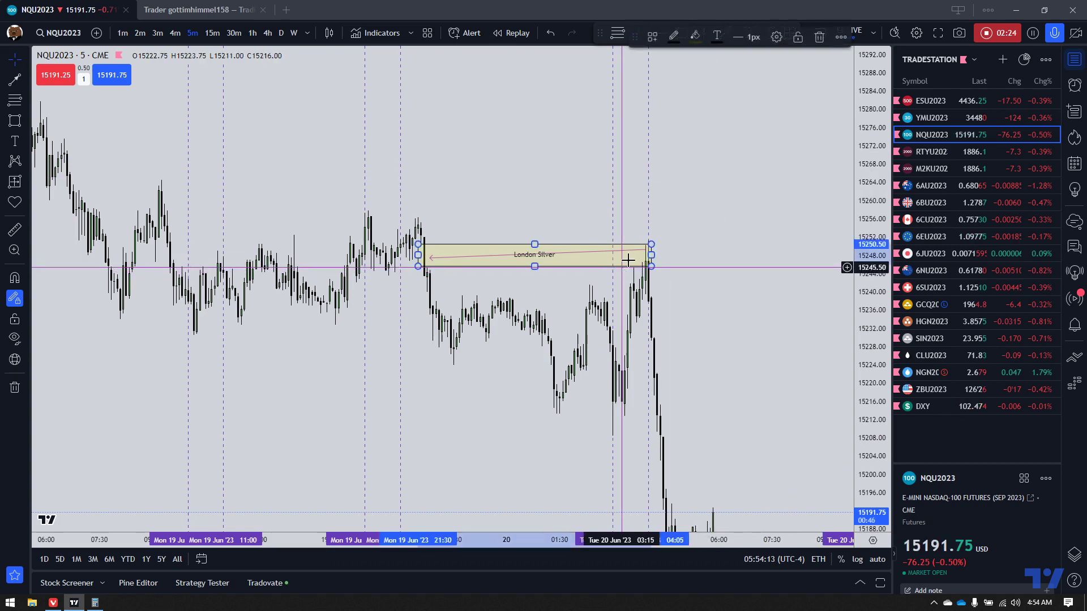
click(822, 36)
click(646, 250)
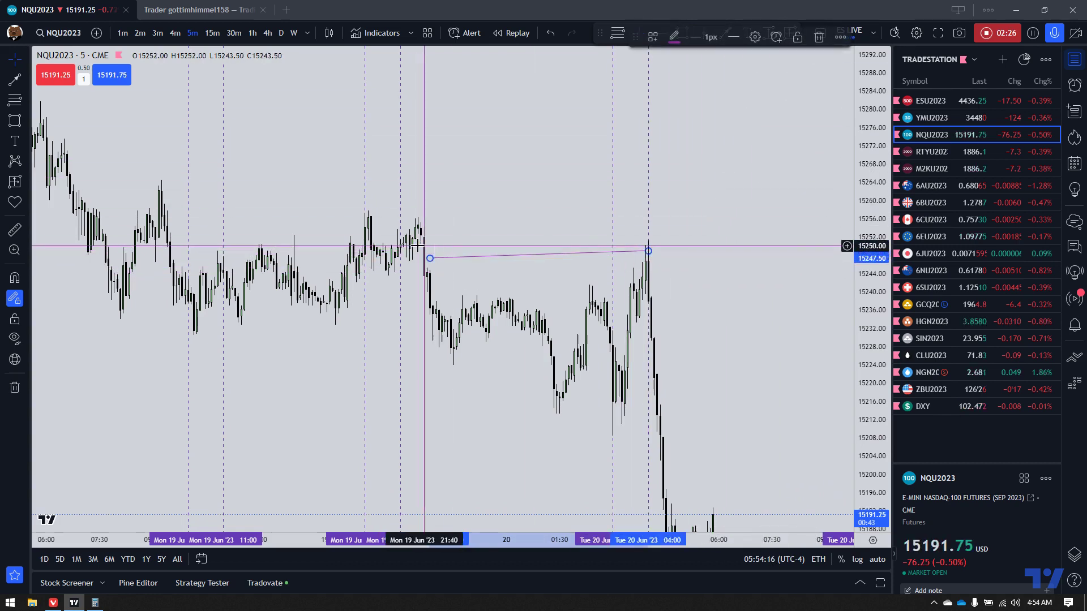
click(606, 261)
click(592, 252)
click(821, 36)
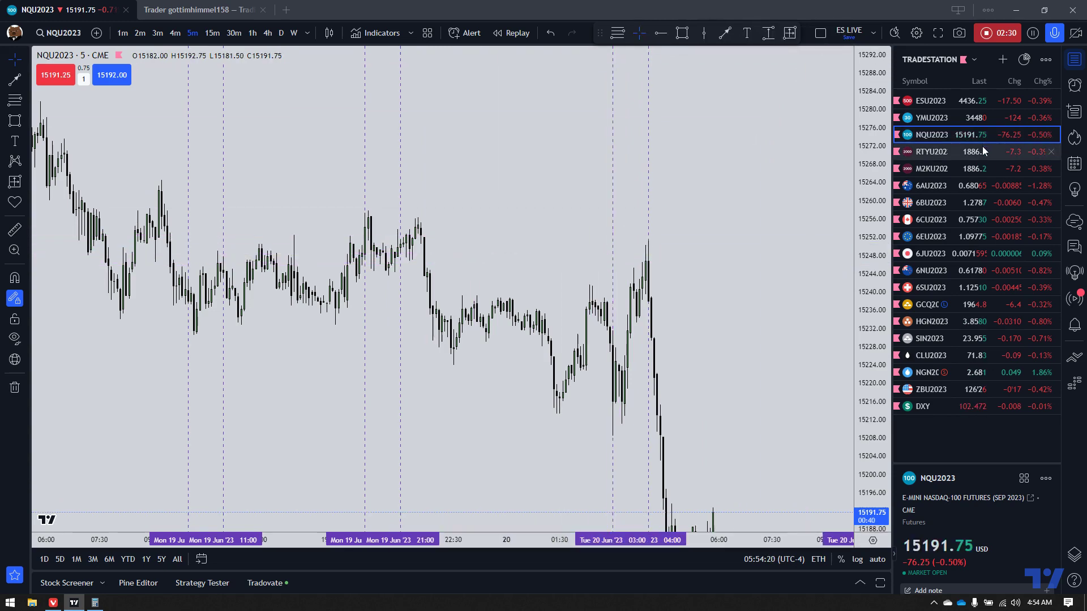
Step: Open the RTYU2023 chart and place vertical lines at 03:00 and 04:00 on 20 June
click(982, 150)
drag(769, 236, 715, 222)
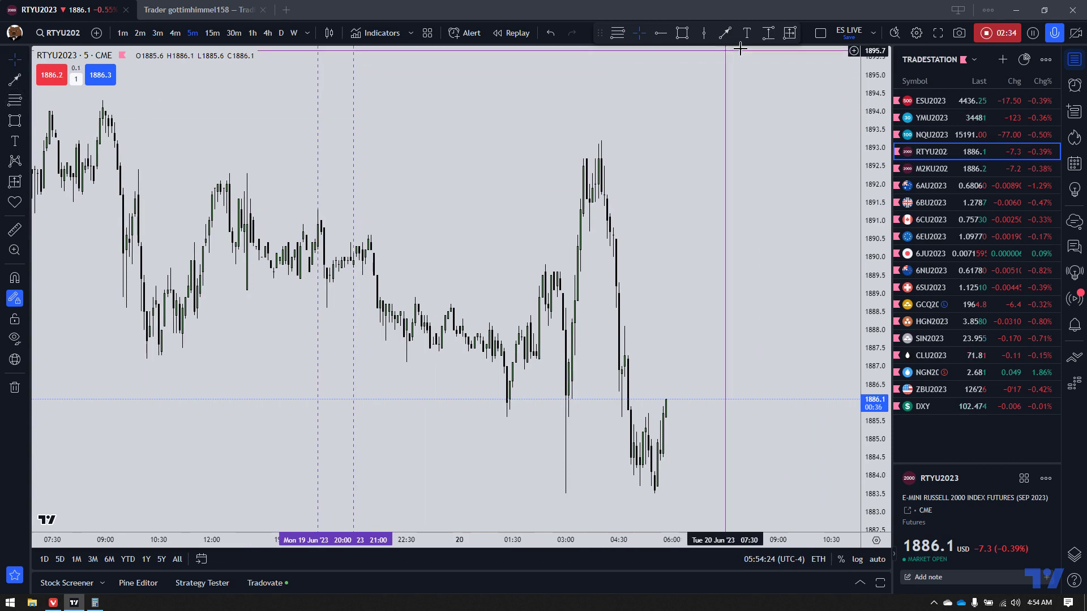
click(707, 35)
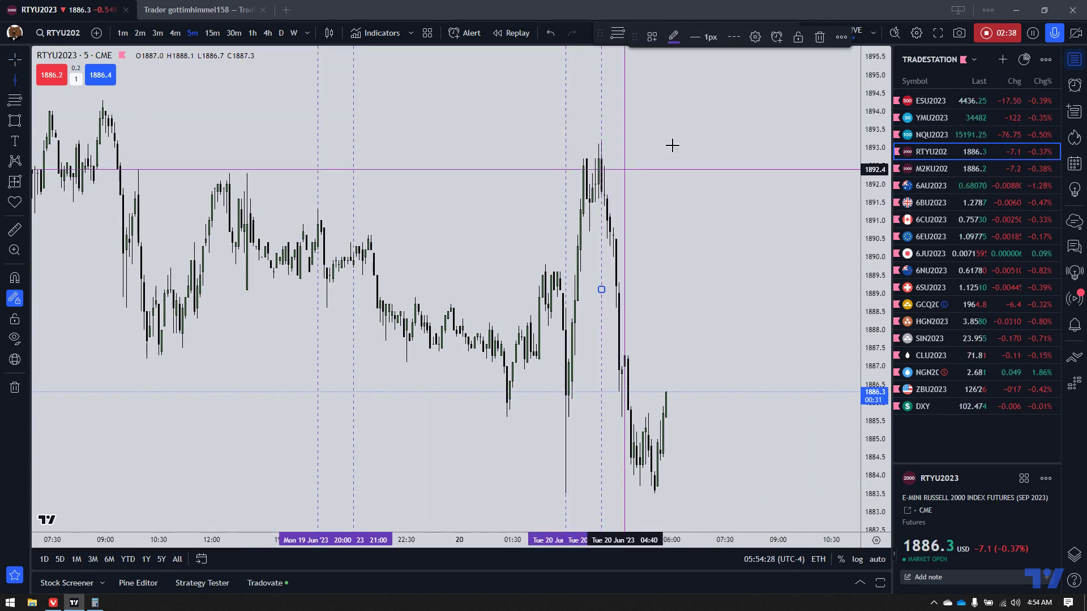
key(Escape)
drag(753, 113, 738, 114)
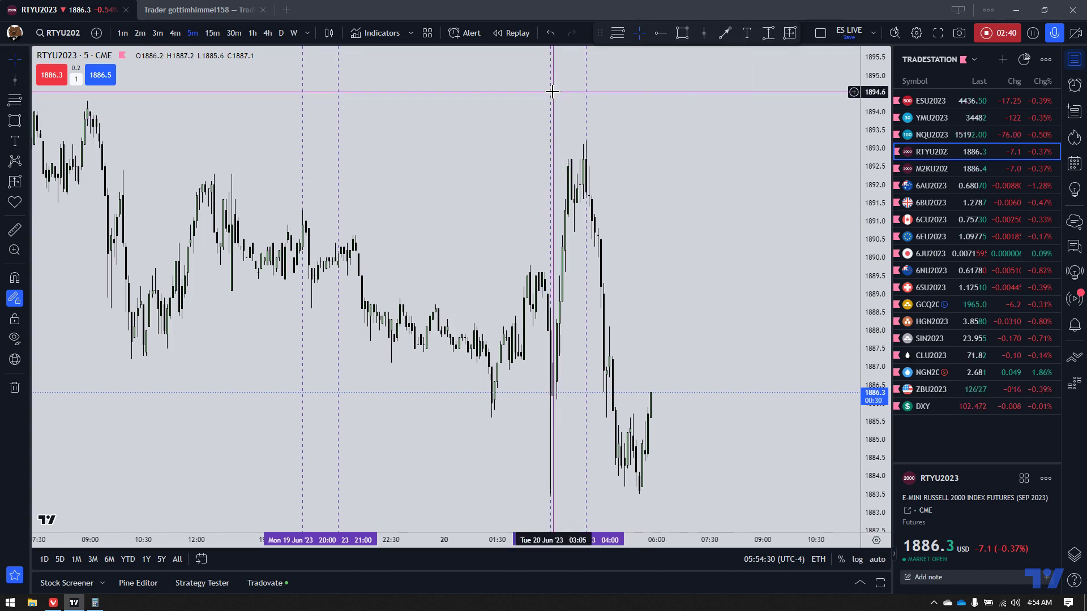
click(551, 92)
Step: Draw an arrow at about 1892.7 from the 20 June 03:00–04:00 high back to the 19 June morning drop, and delete it
drag(407, 156, 426, 181)
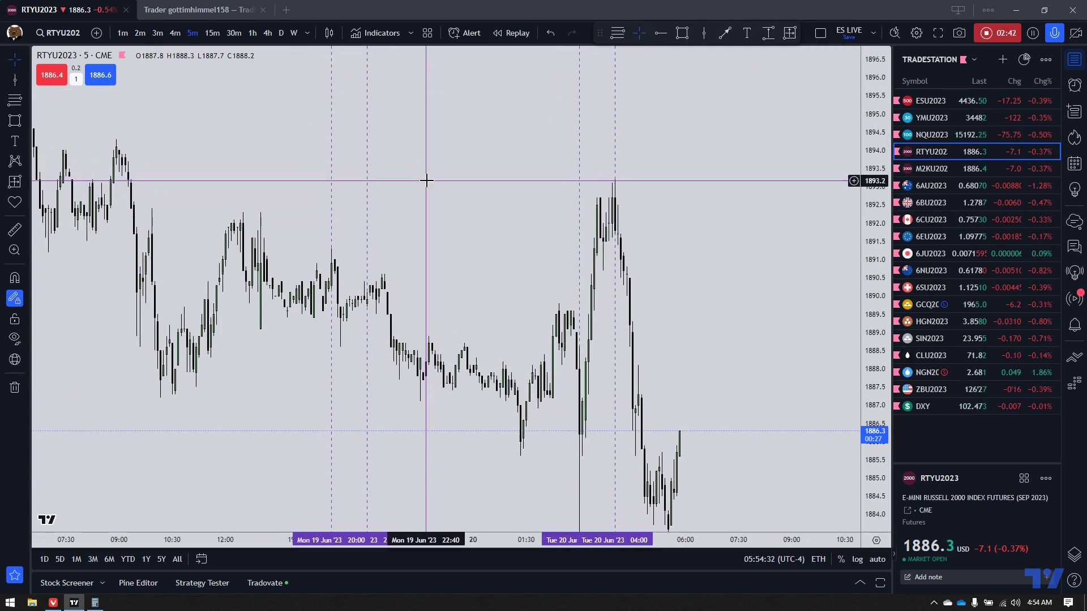
drag(599, 201, 143, 198)
click(193, 199)
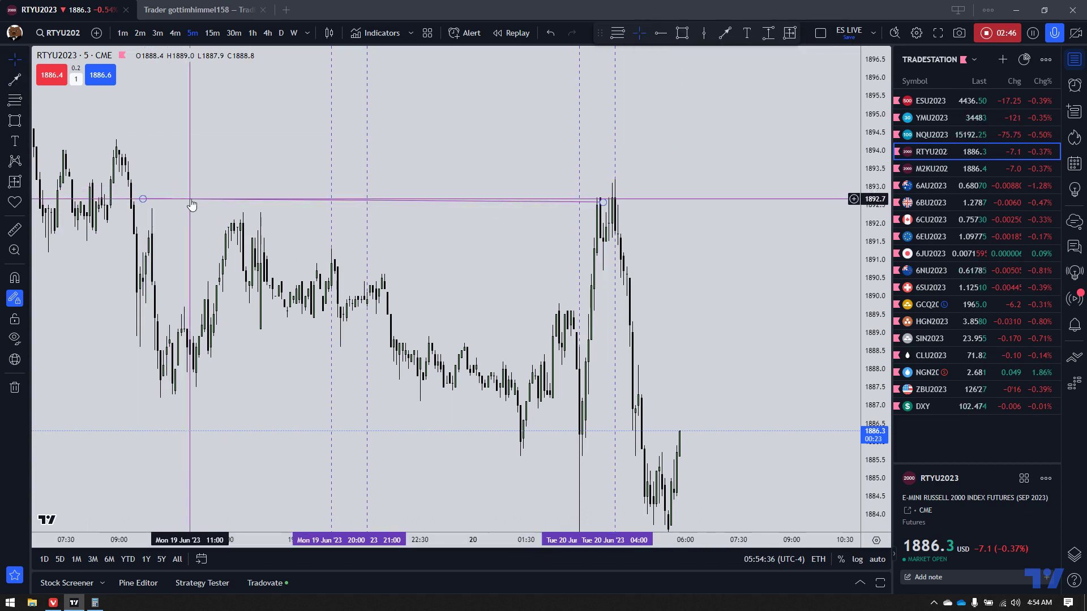
click(818, 36)
drag(626, 468, 577, 371)
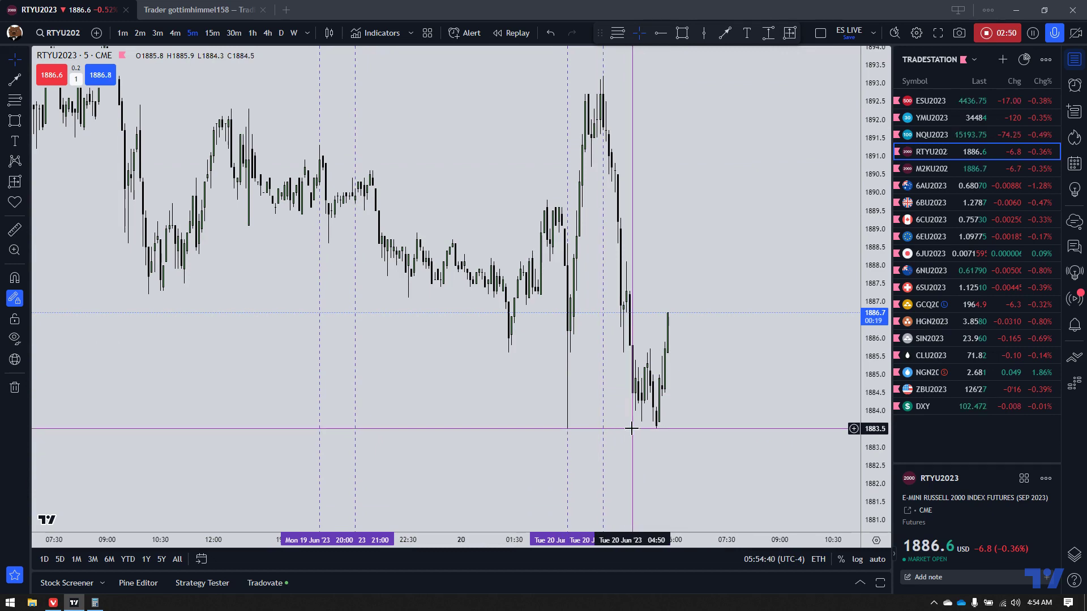
Step: On the 6AU2023 chart, draw an arrow from about 0.68260 at 03:50 on 20 June back to about 0.68250 late on 19 June
click(957, 185)
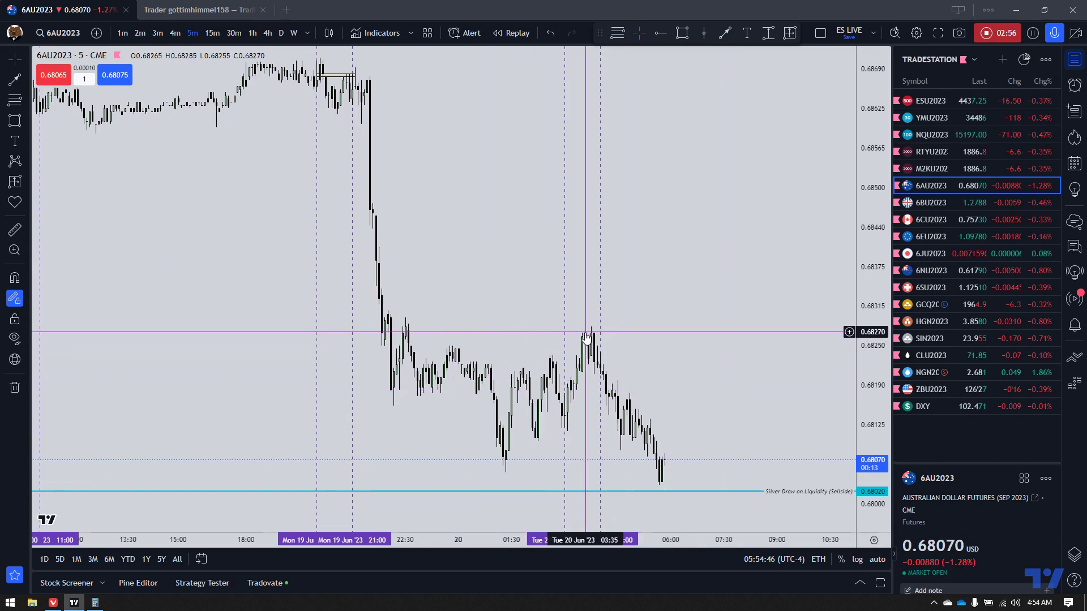
scroll(603, 347, up, 3)
drag(637, 328, 648, 316)
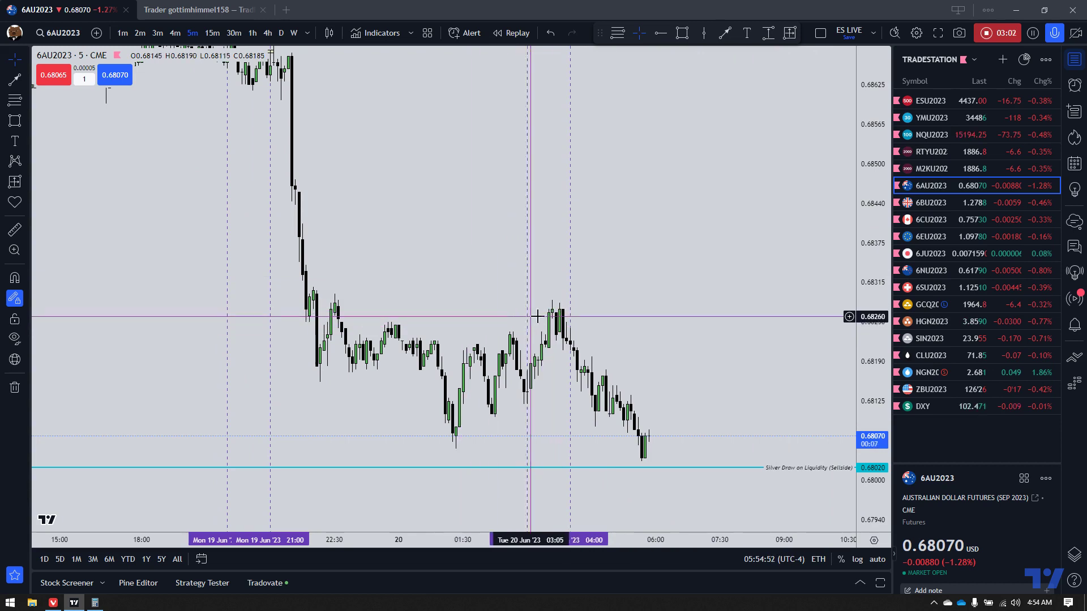
key(alt+t)
click(562, 317)
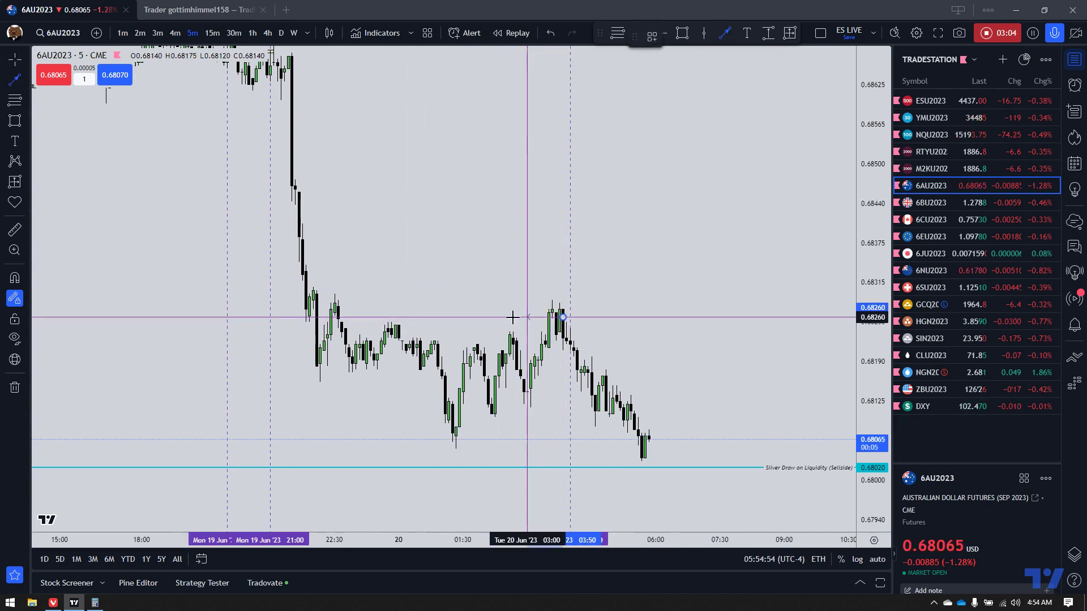
click(346, 322)
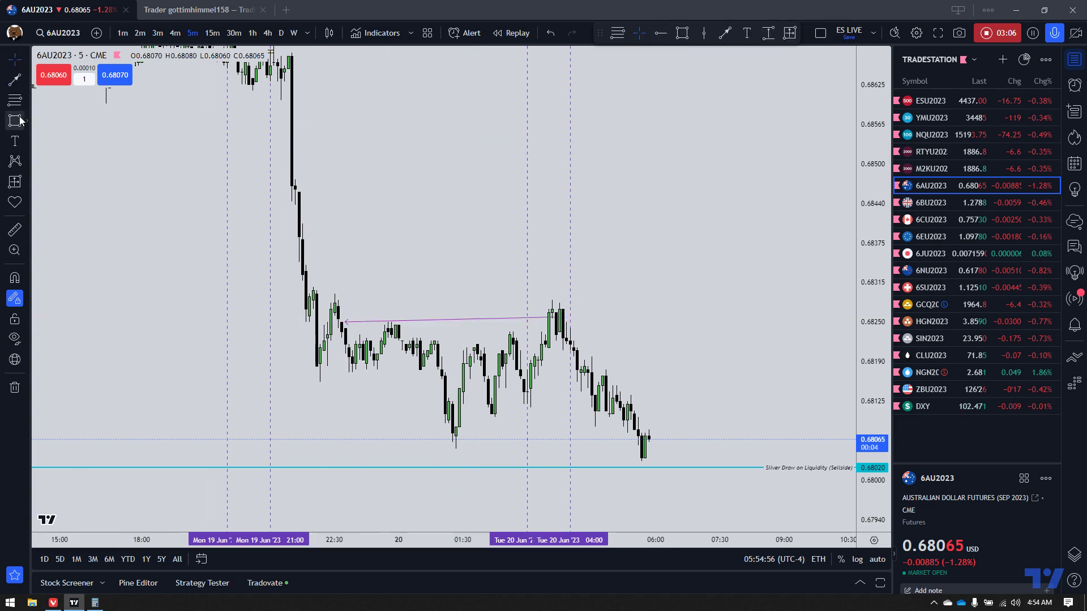
Step: Draw a rectangle between about 0.68270 and 0.68235 around the arrow's tip on the late 19 June candles
click(320, 332)
click(360, 308)
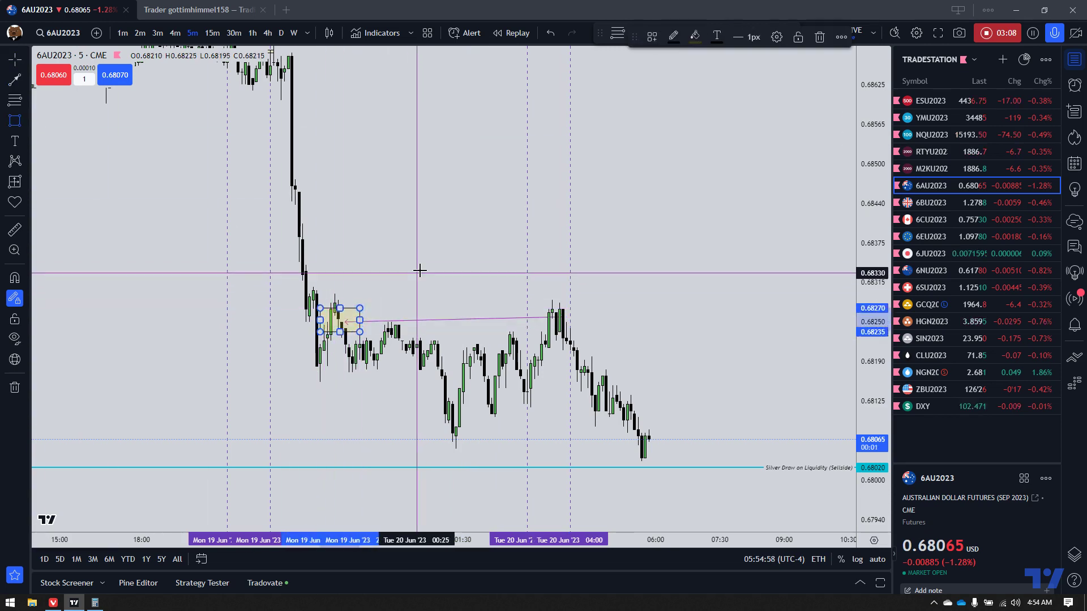
key(Escape)
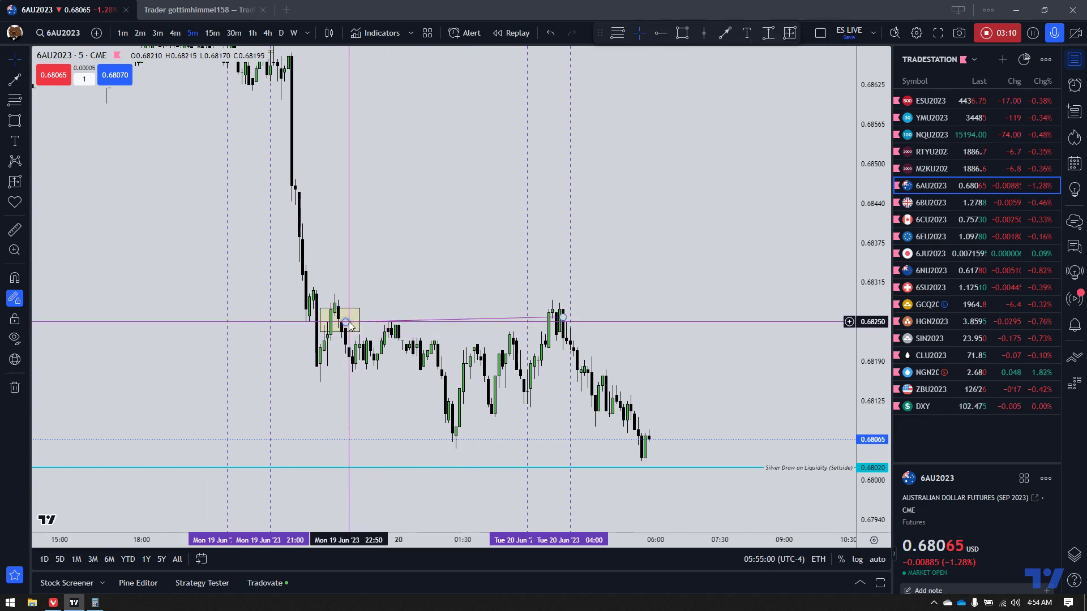
Step: Delete the arrow and the rectangle from the 6AU2023 chart
click(349, 321)
click(822, 36)
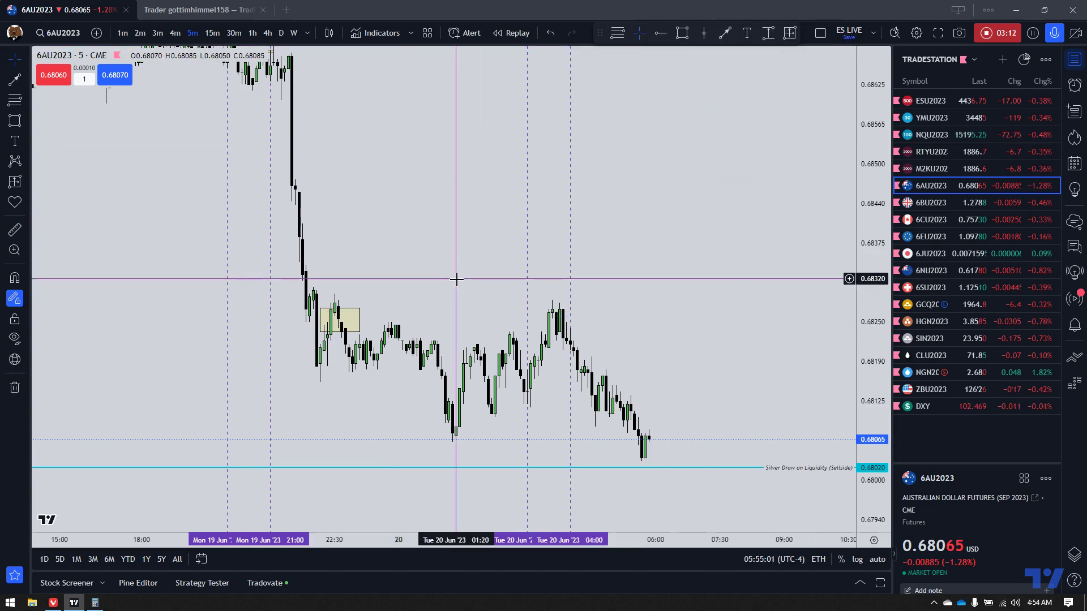
click(359, 320)
click(820, 37)
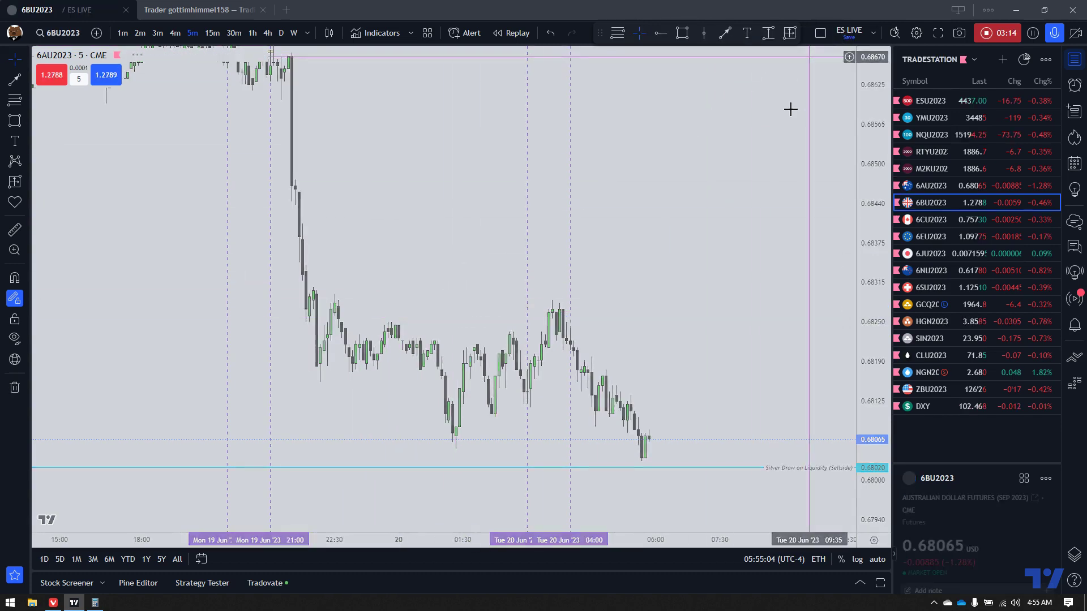
Step: Open the 6BU2023 chart and examine price action in the 20 June 03:00–04:00 window
key(space)
scroll(788, 110, up, 3)
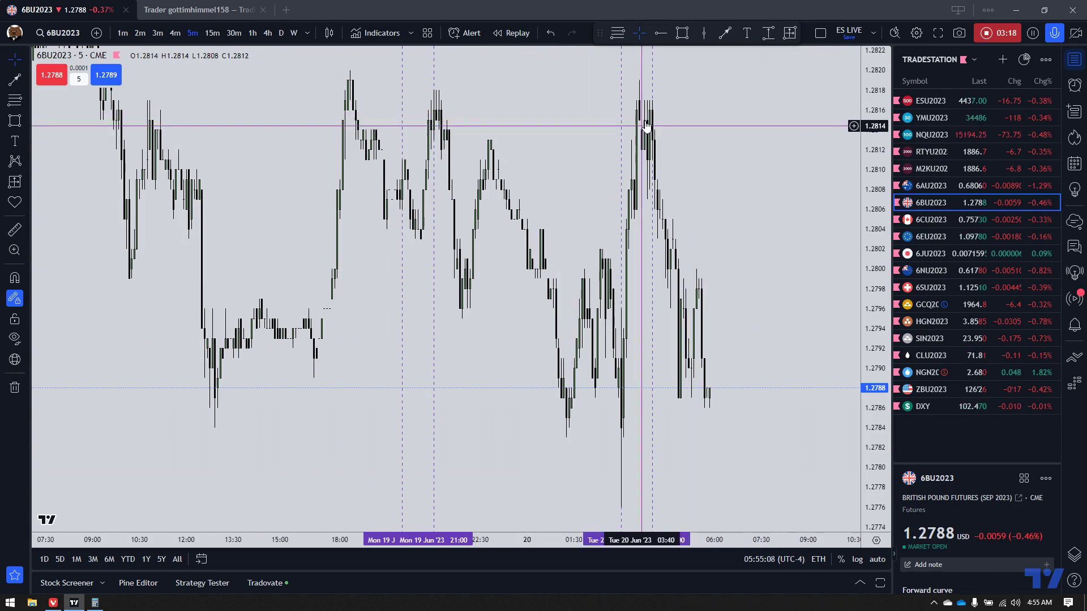
drag(577, 118, 572, 147)
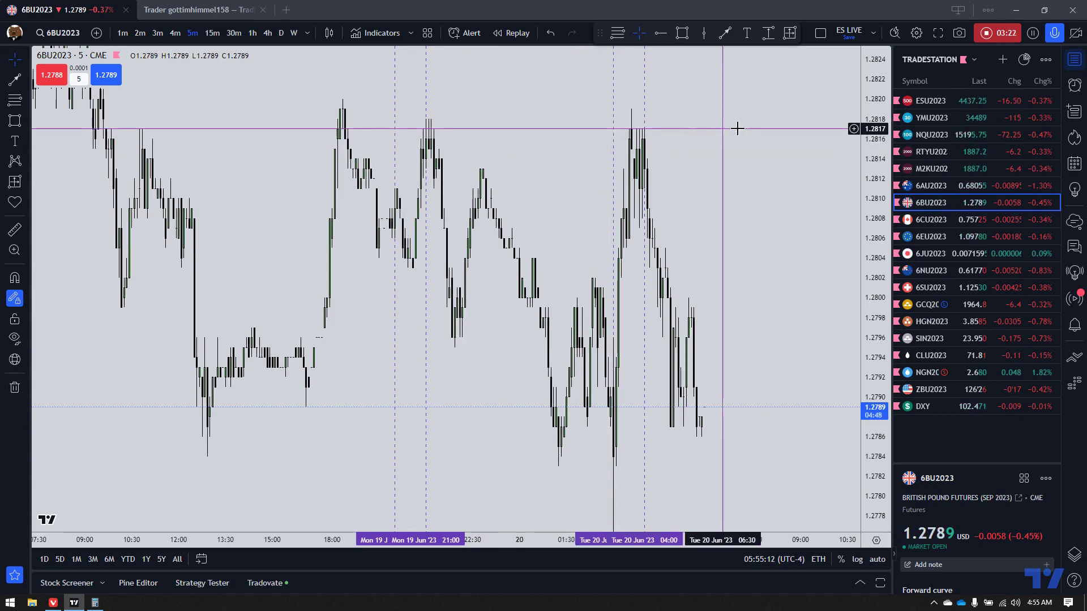
Step: Open the 6CU2023 chart and place vertical lines at 03:00 and 04:00 on 20 June
key(Down)
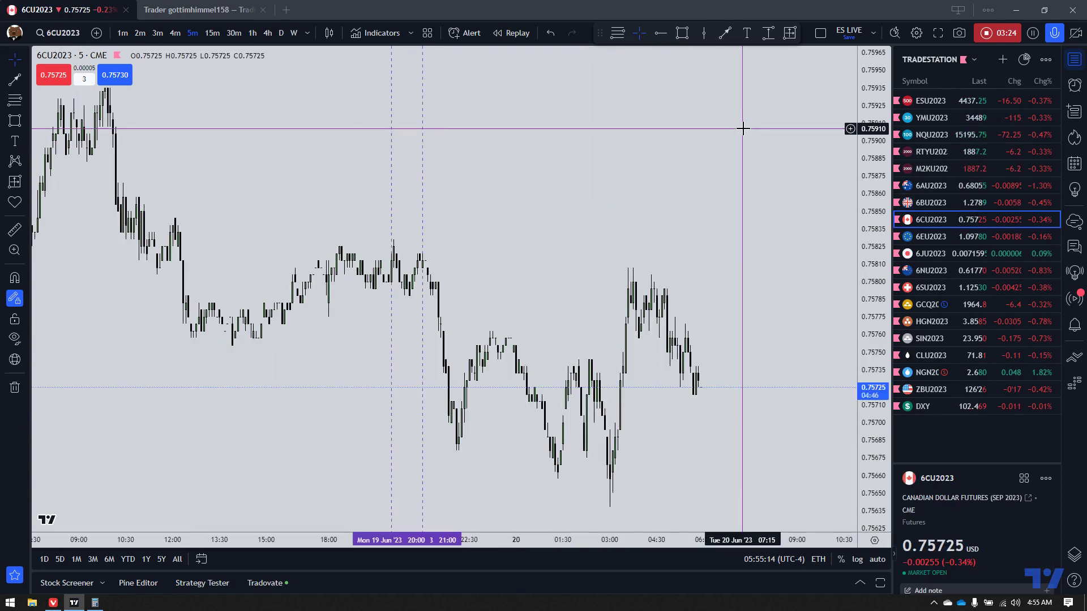
scroll(566, 260, down, 2)
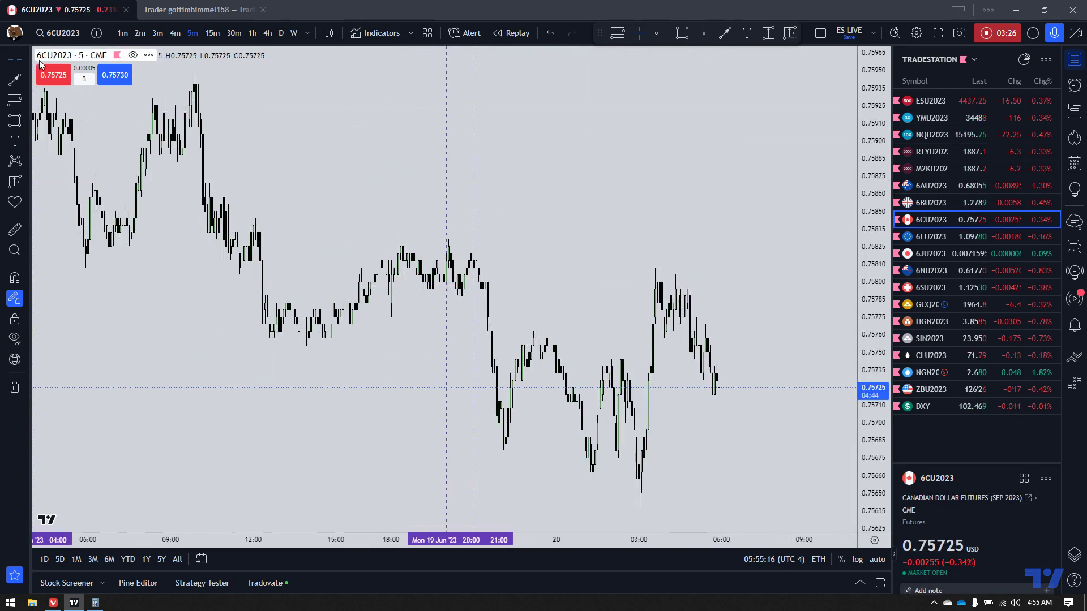
click(702, 34)
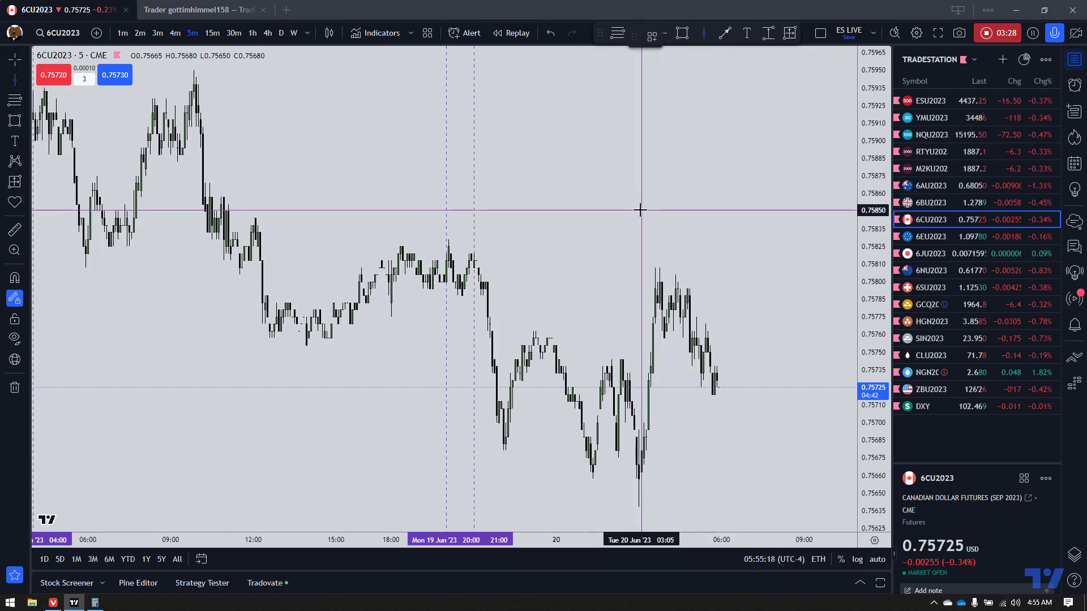
click(639, 210)
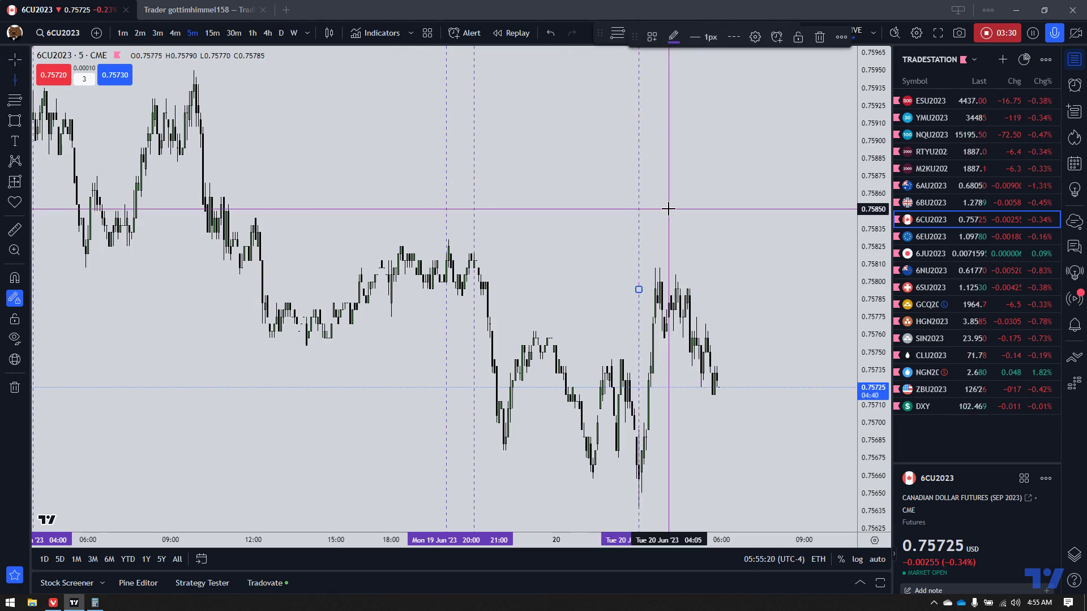
click(666, 208)
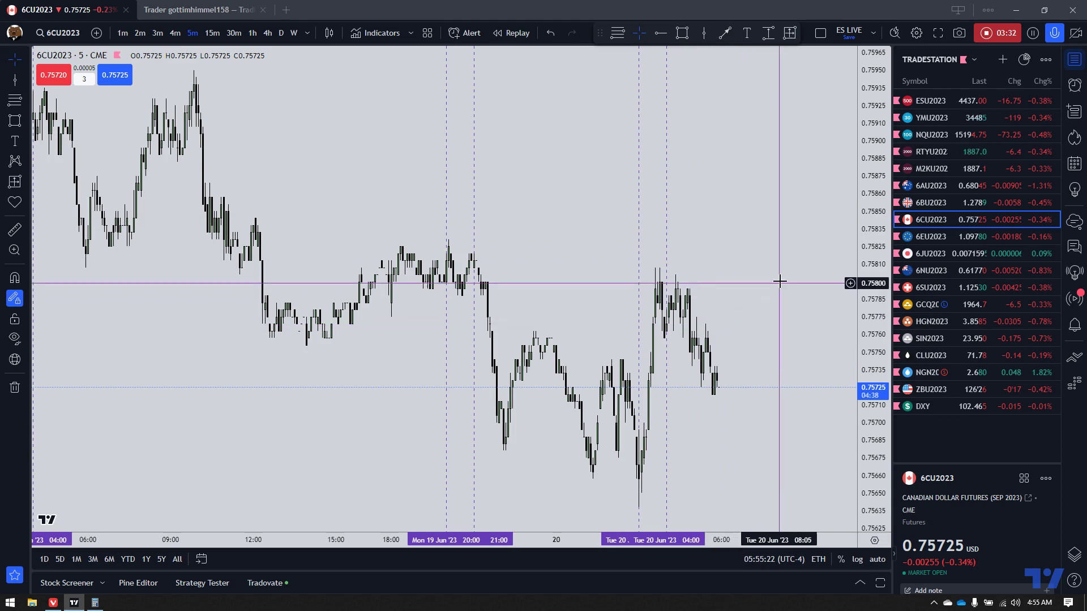
Step: Draw an arrow back to the 19 June evening drop, move its start to about 0.75795 at 03:15 on 20 June, and delete it
scroll(778, 280, up, 1)
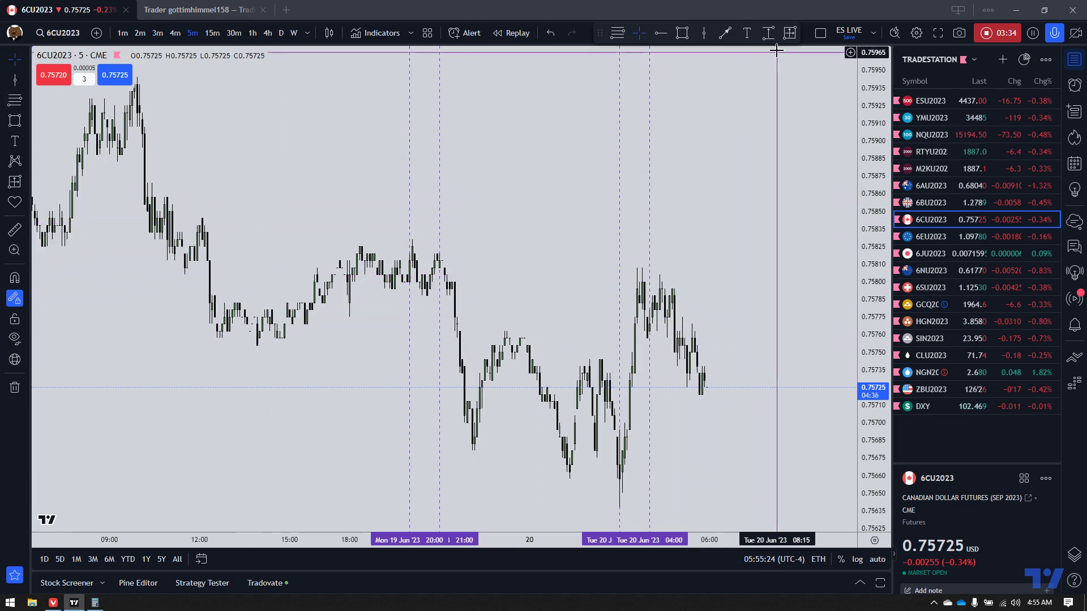
click(644, 297)
click(464, 302)
drag(469, 303, 469, 296)
click(604, 284)
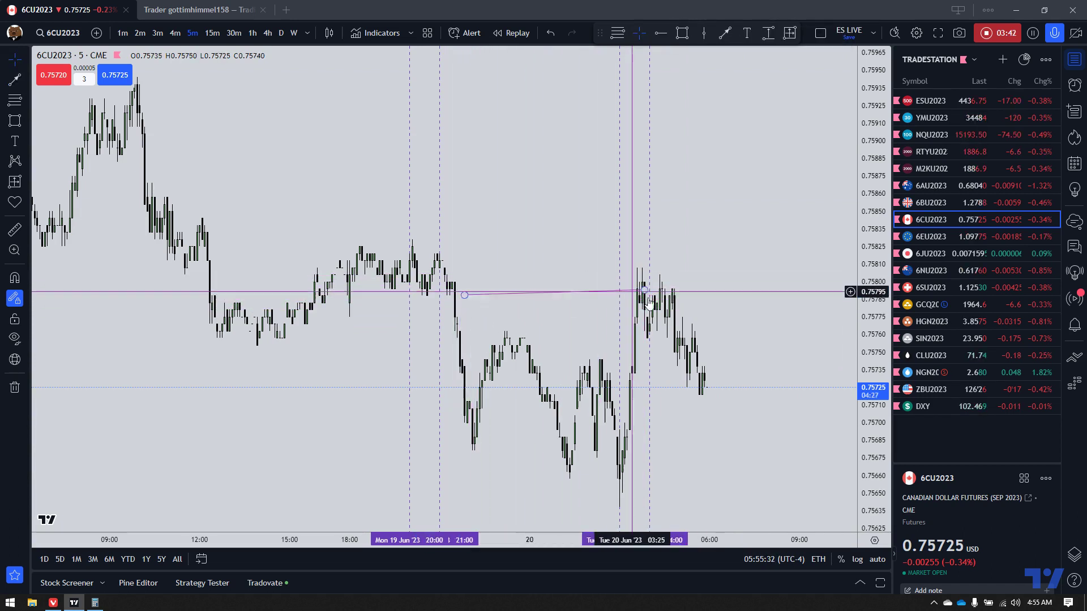
drag(643, 292, 627, 291)
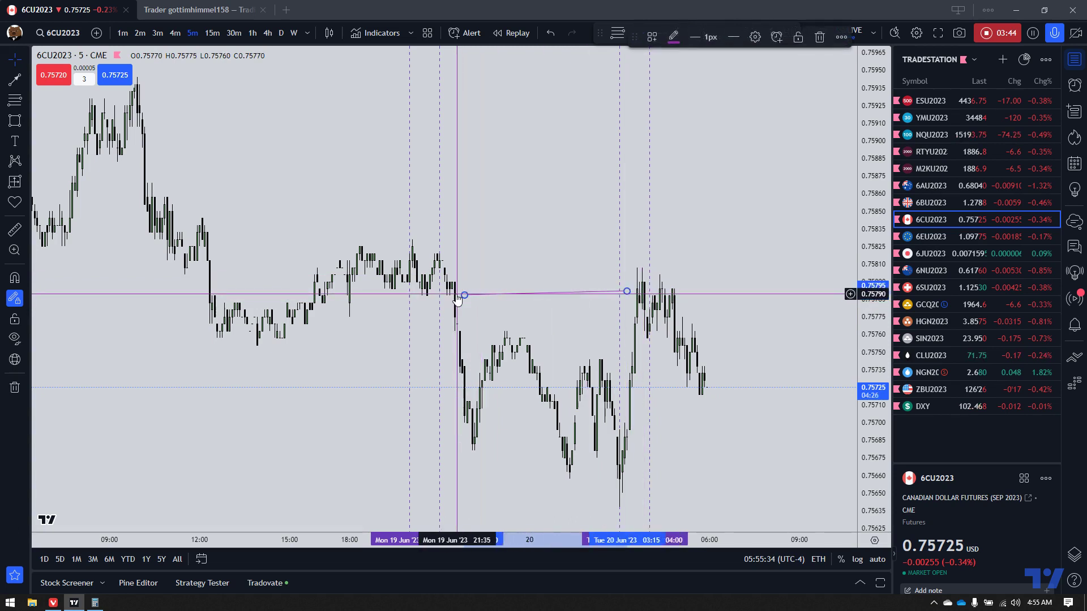
click(818, 38)
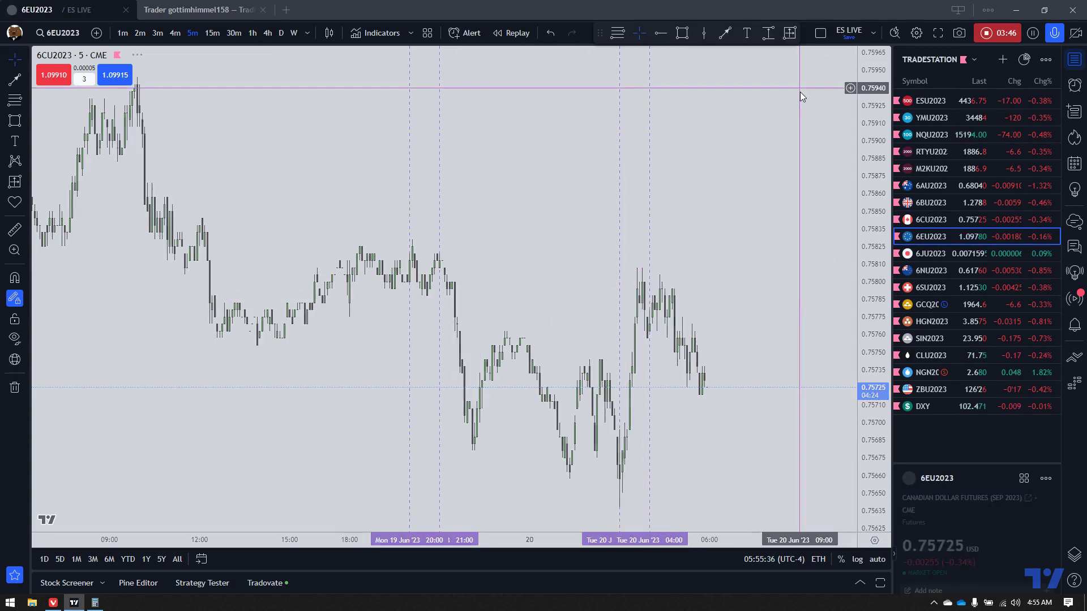
Step: Open the 6EU2023 chart and examine the 20 June 03:00–04:00 window against the earlier 19 June price action
key(Down)
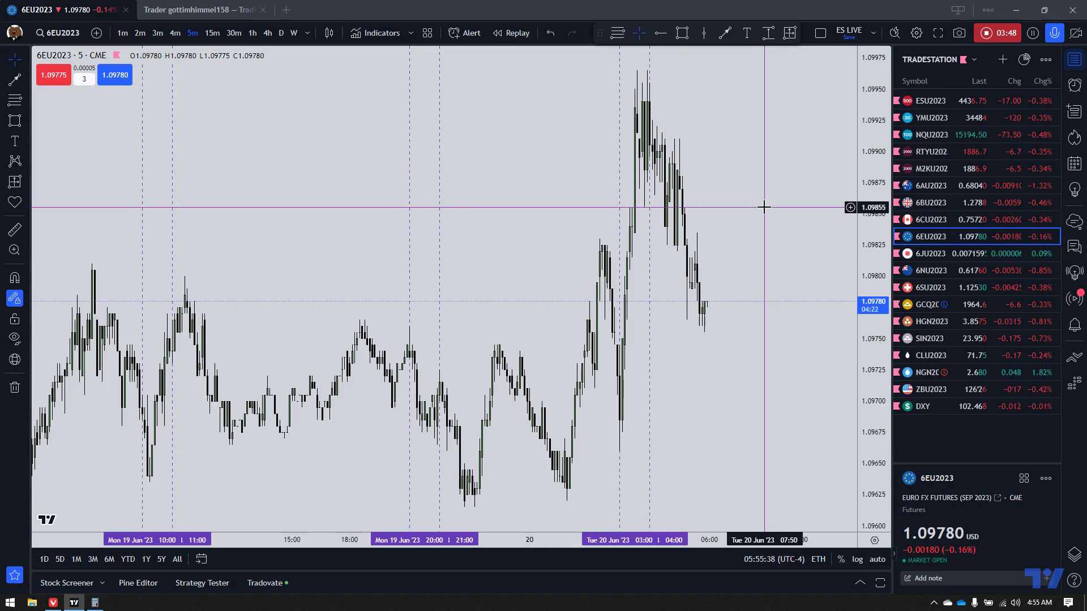
scroll(752, 205, down, 3)
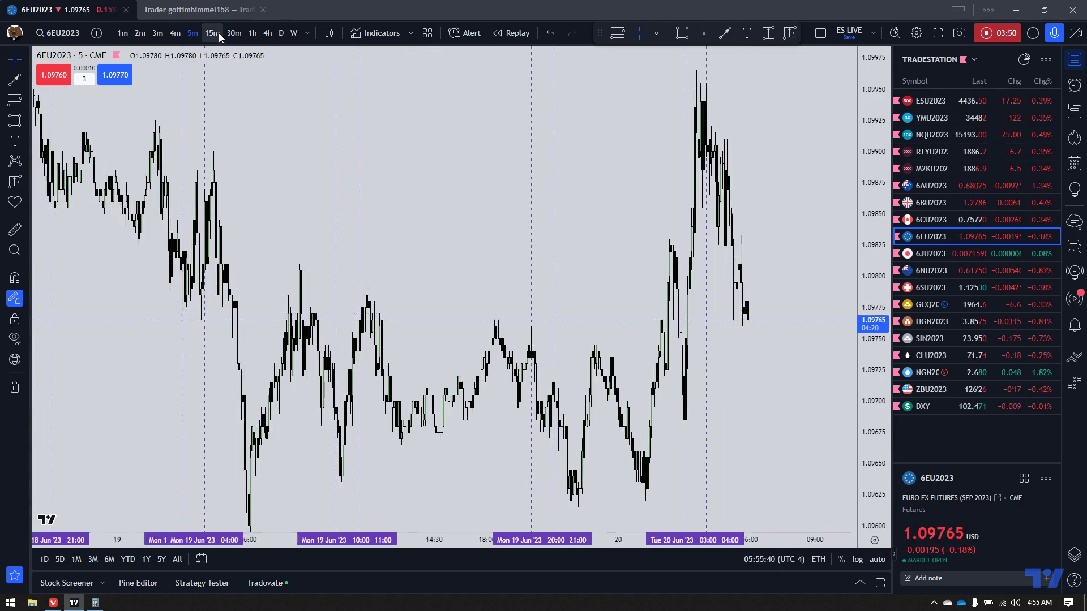
scroll(782, 171, up, 4)
scroll(763, 170, down, 2)
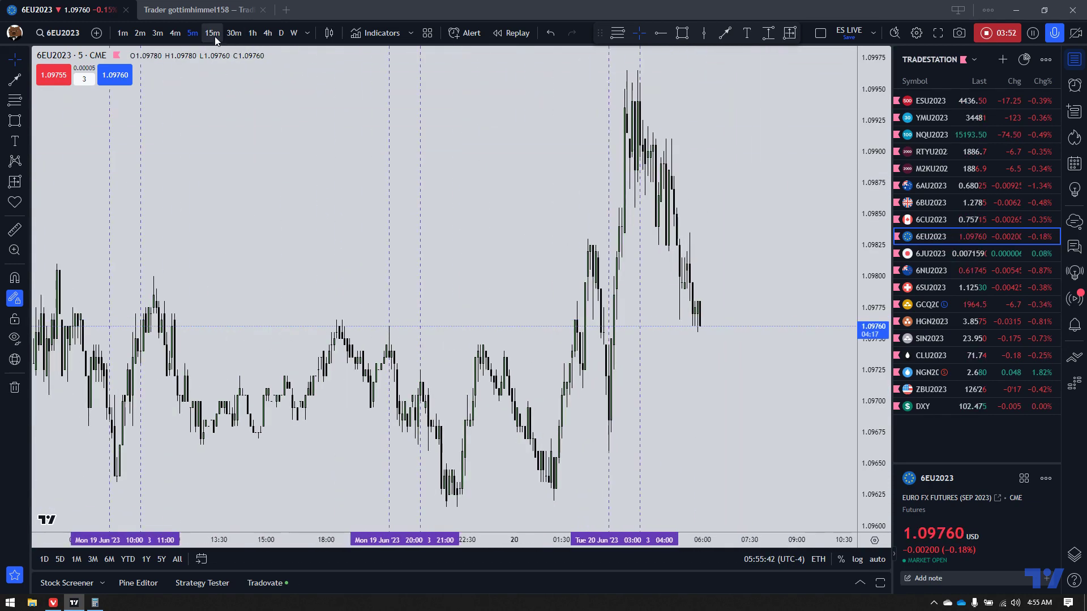
Step: Examine the 6EU2023 price action on the 15-minute timeframe and return the chart to 5 minutes
click(212, 33)
scroll(721, 218, up, 2)
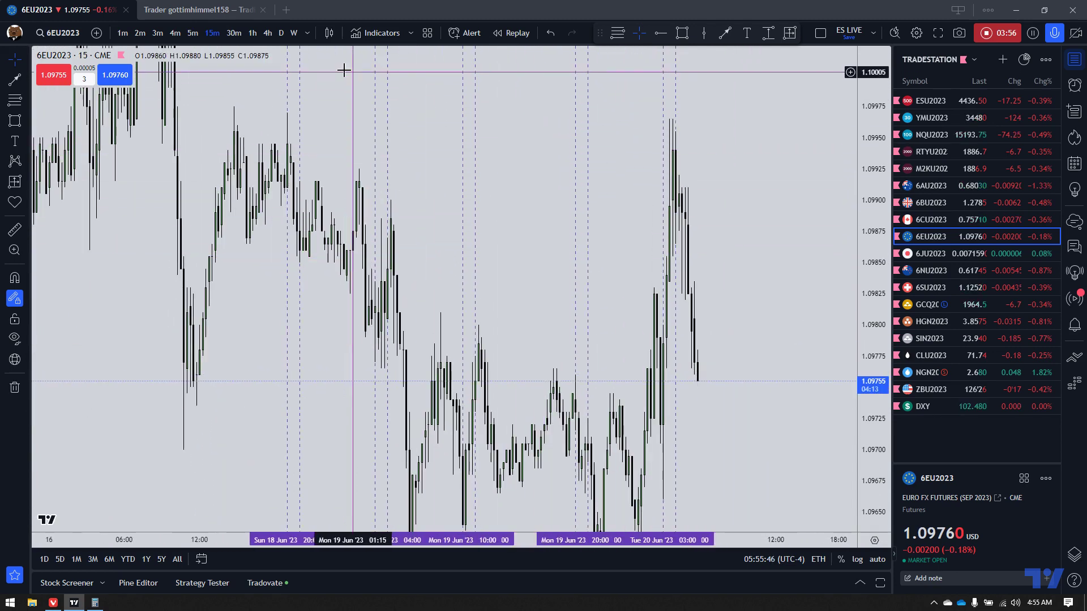
click(193, 33)
Step: Open the 6JU2023 chart and draw a rectangle from about 0.0071445 to 0.0071460 across 03:00–04:00 on 20 June, using the LONDON SILVER template
key(Down)
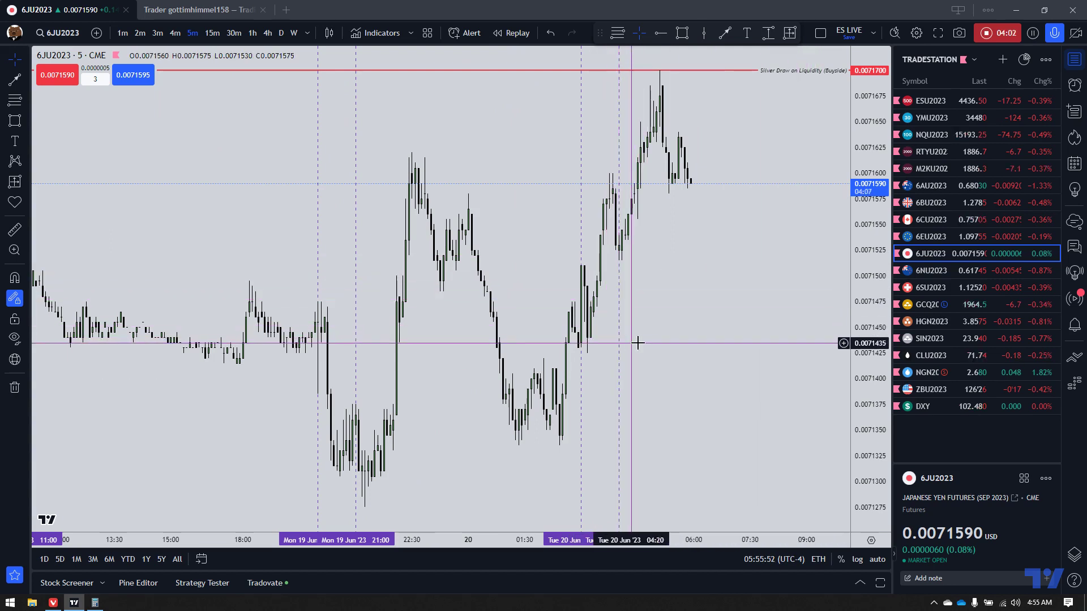
click(15, 121)
drag(575, 319, 619, 334)
click(653, 38)
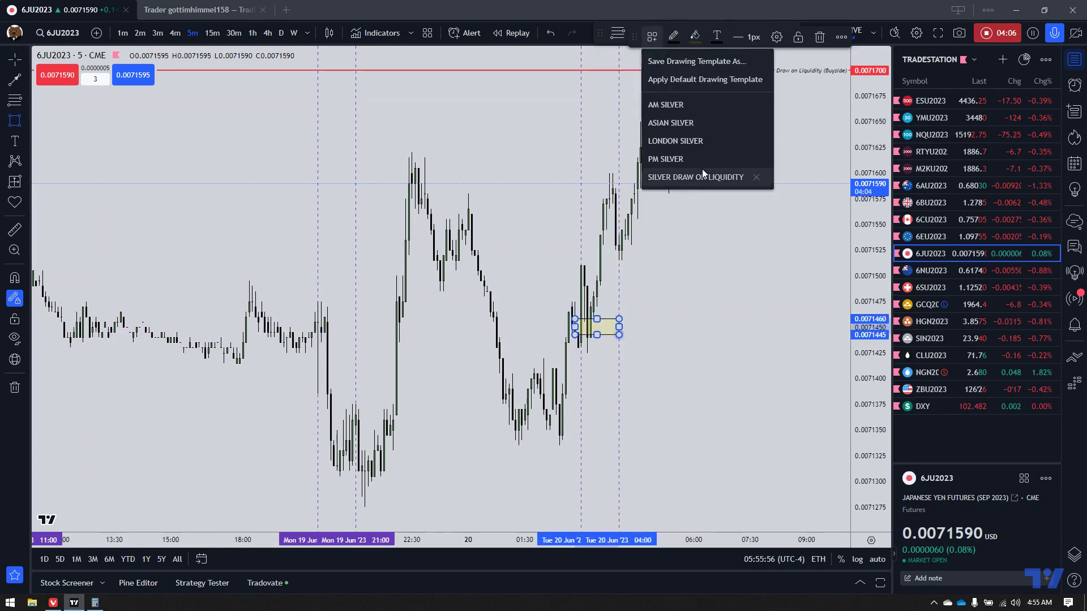
click(705, 142)
click(728, 225)
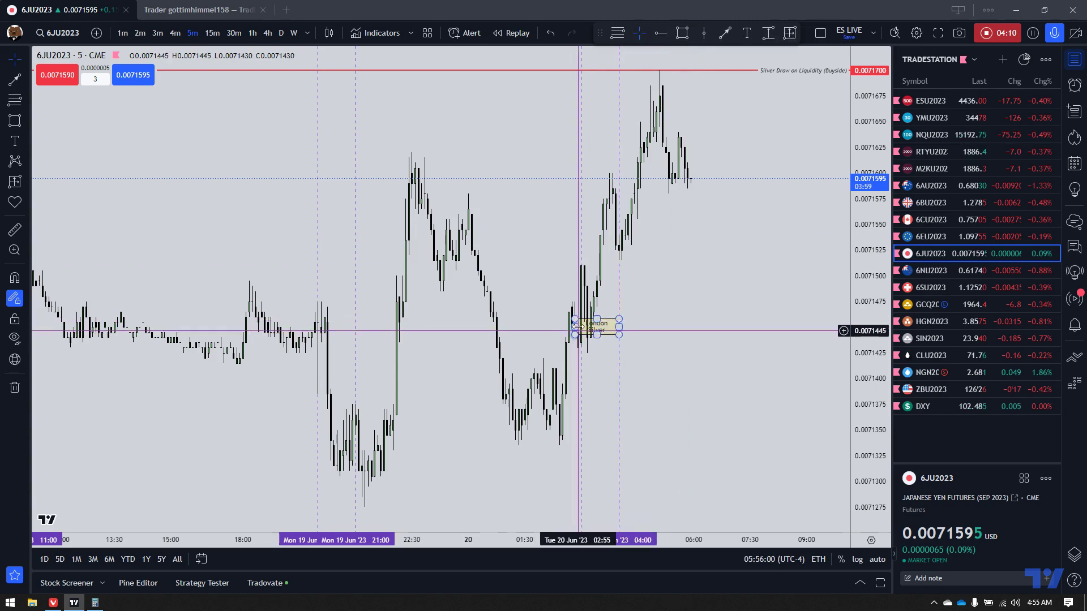
Step: Move the London Silver rectangle's starting edge to about 02:55 on 20 June, and delete the rectangle
scroll(686, 352, up, 2)
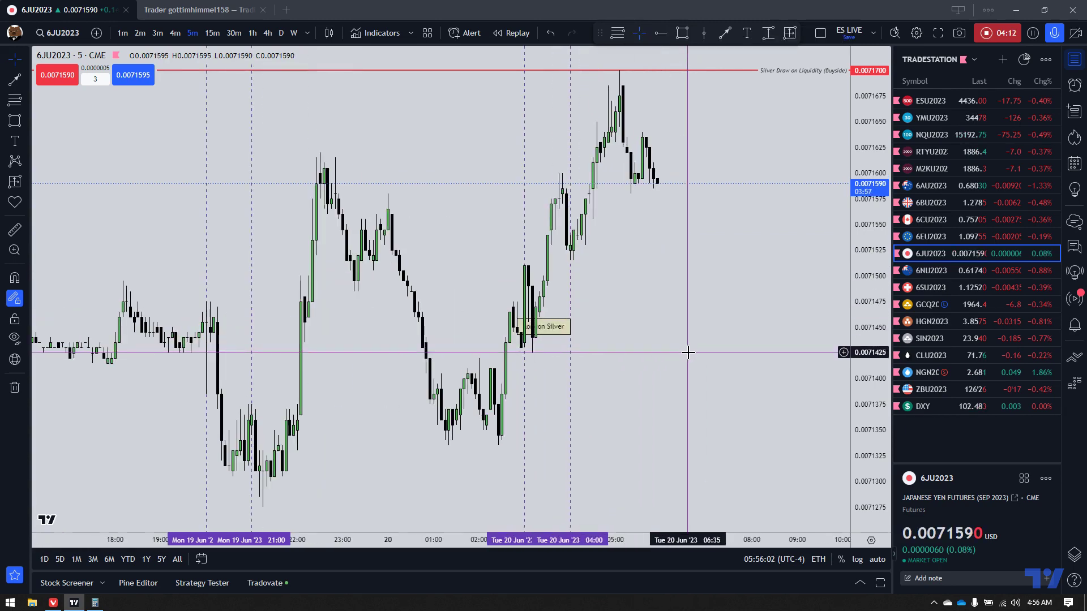
drag(636, 371, 720, 363)
scroll(721, 364, up, 2)
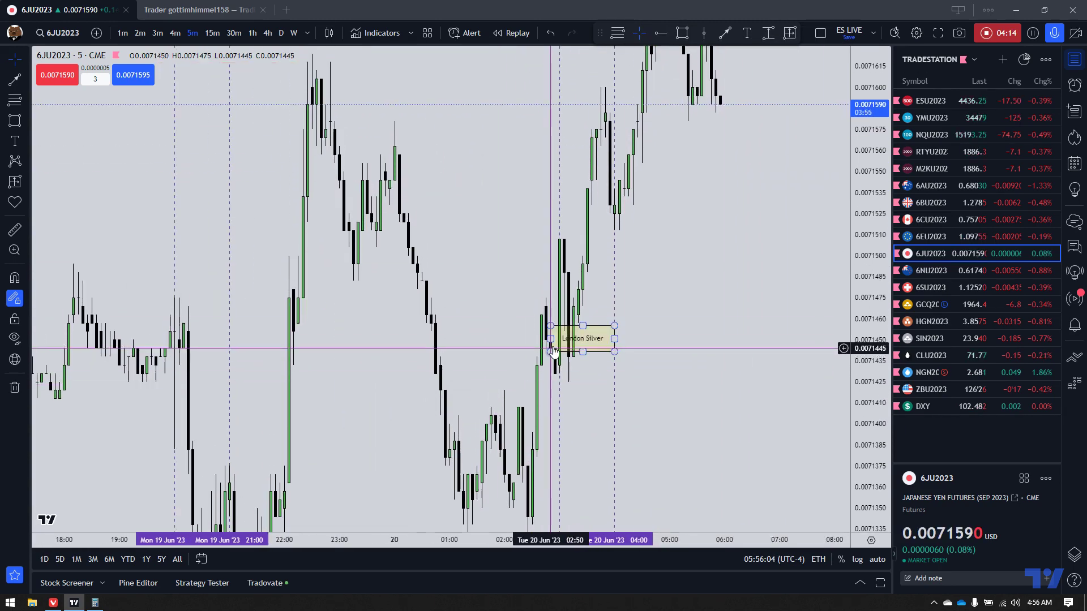
click(557, 339)
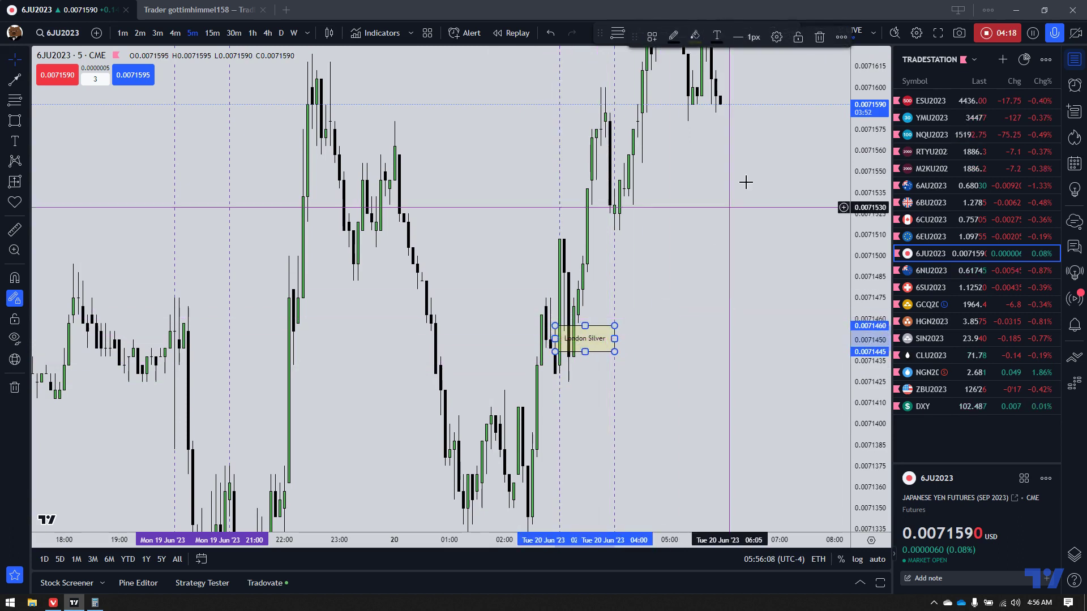
click(820, 37)
Step: Open the 6NU2023 chart and place vertical lines at 03:00 and 04:00 on 20 June
drag(864, 226, 862, 363)
key(space)
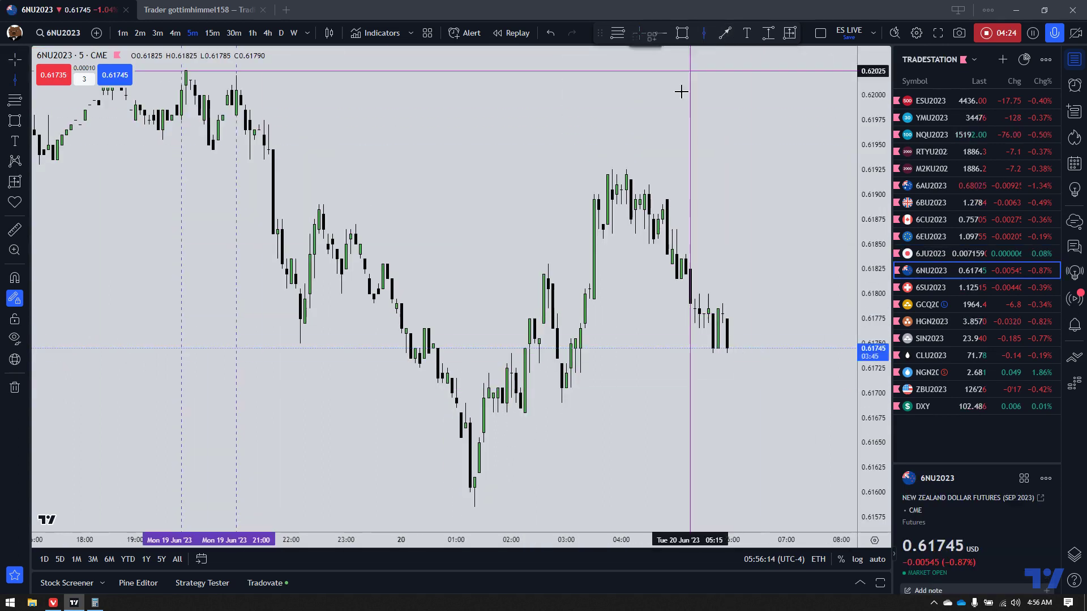
click(566, 164)
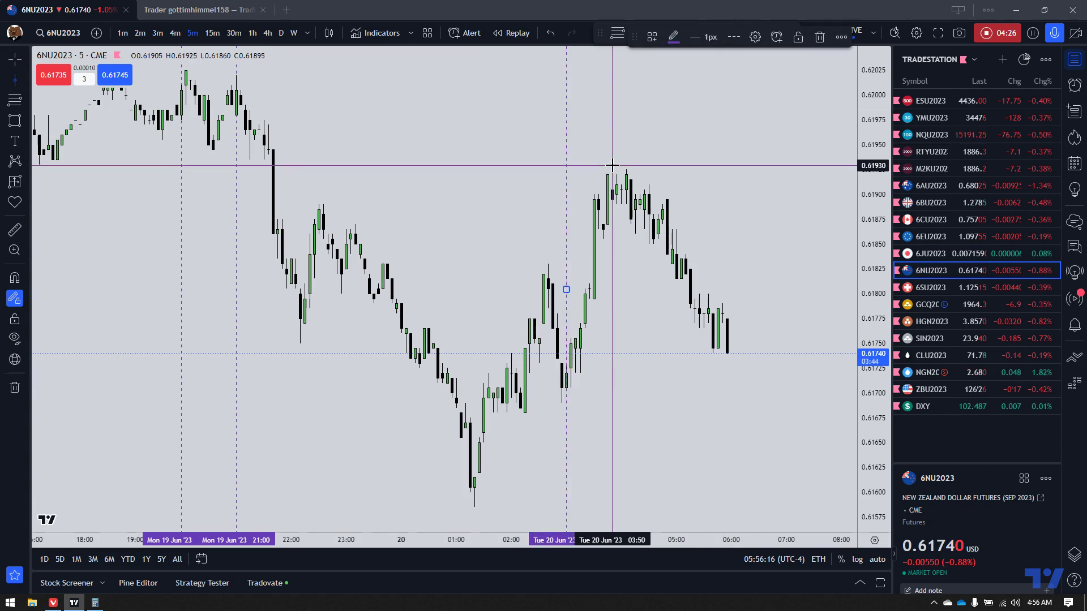
click(620, 170)
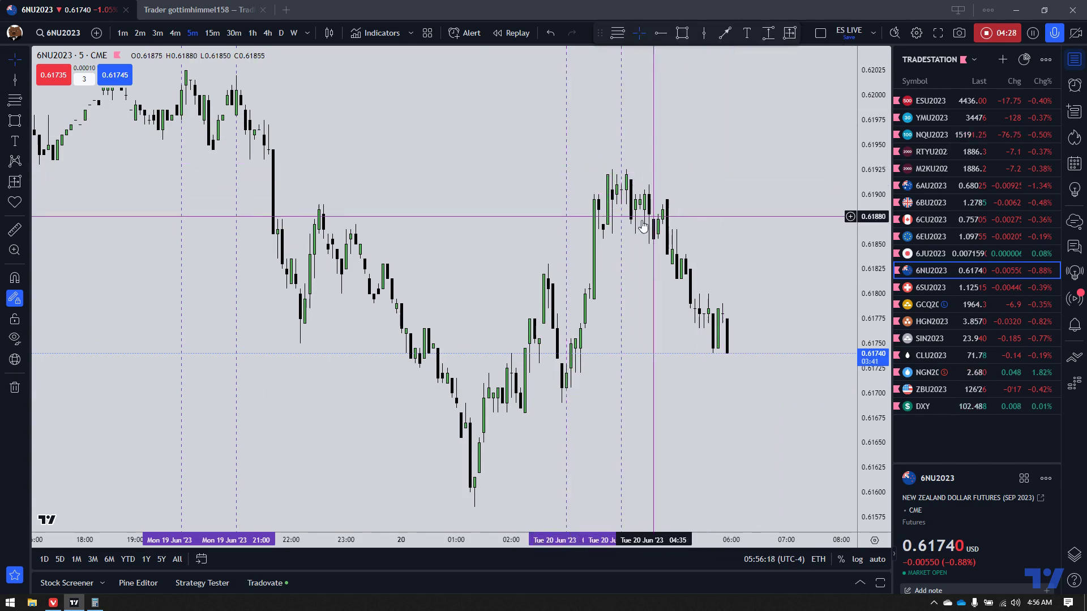
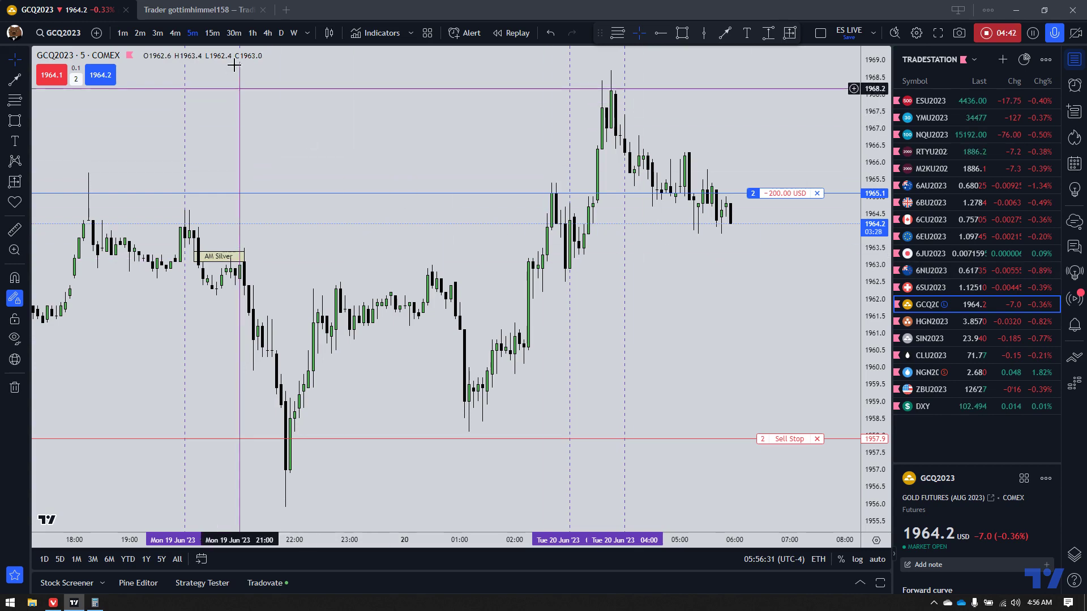
Step: Examine GCQ2023 on the 15-minute and 1-hour timeframes, back to the early-June high at the Buyside liquidity line
click(212, 33)
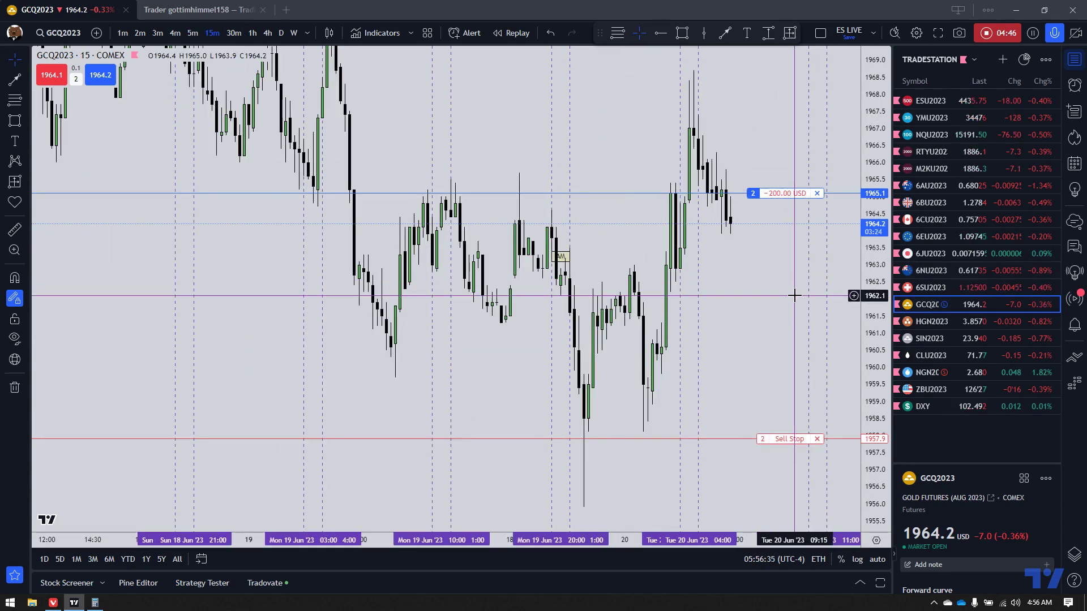
drag(748, 294, 689, 338)
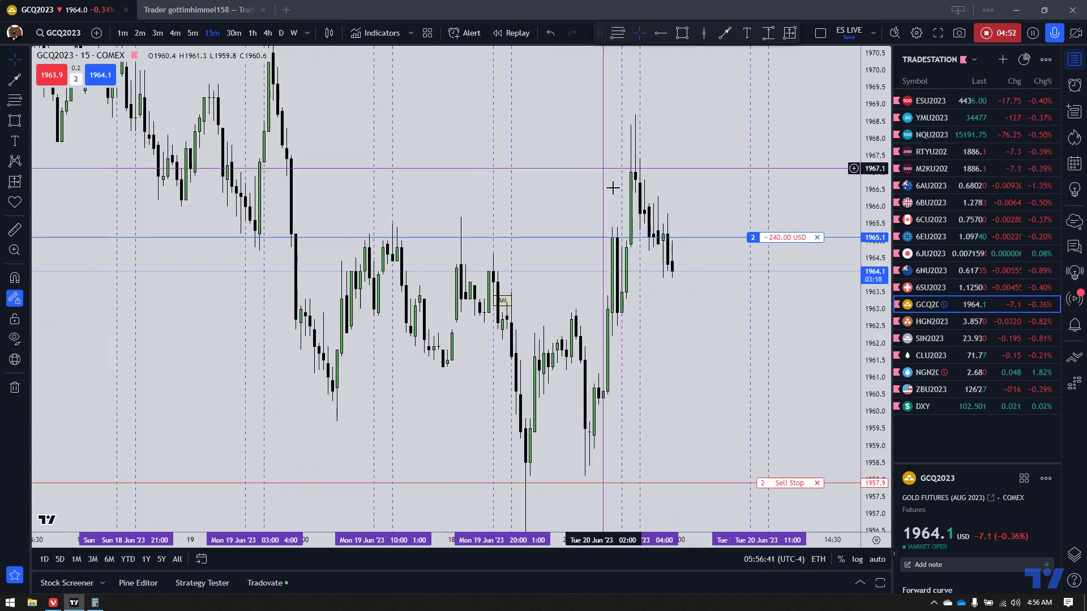
click(256, 34)
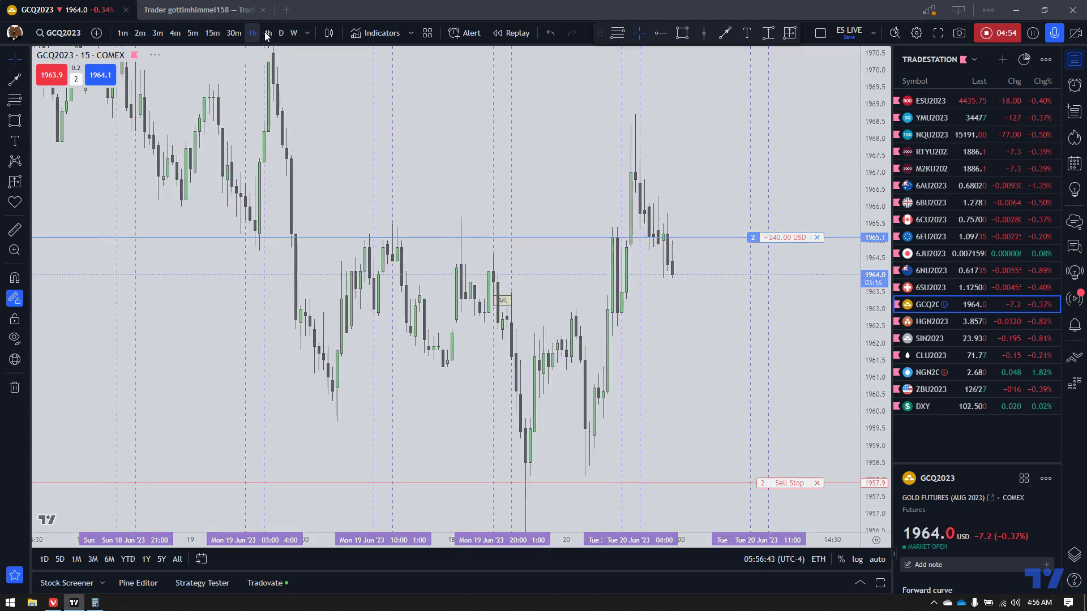
drag(878, 201, 880, 470)
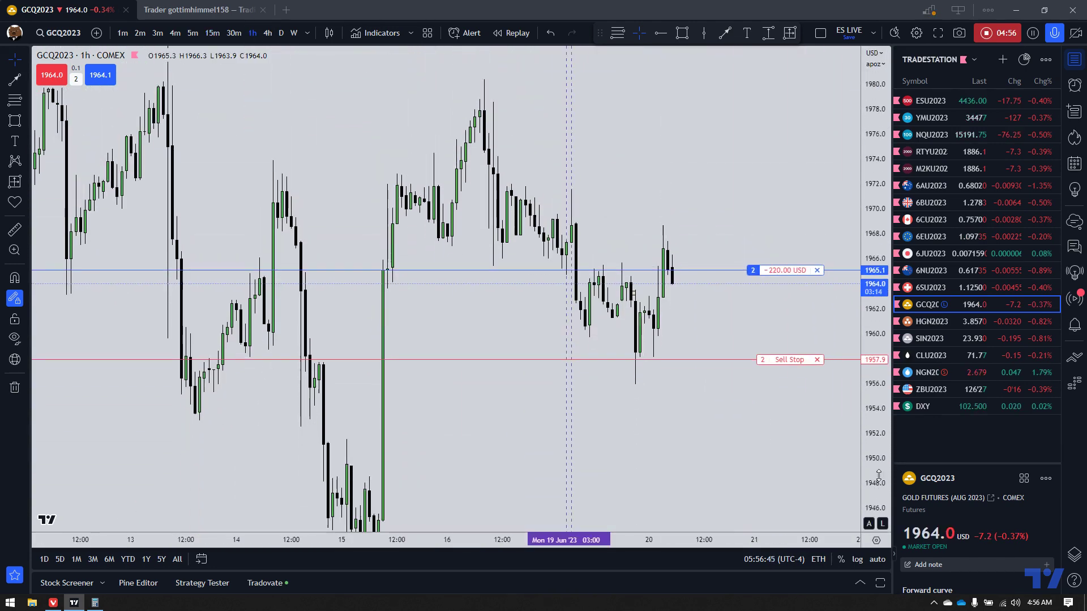
scroll(704, 237, down, 2)
drag(721, 178, 726, 334)
scroll(727, 334, down, 5)
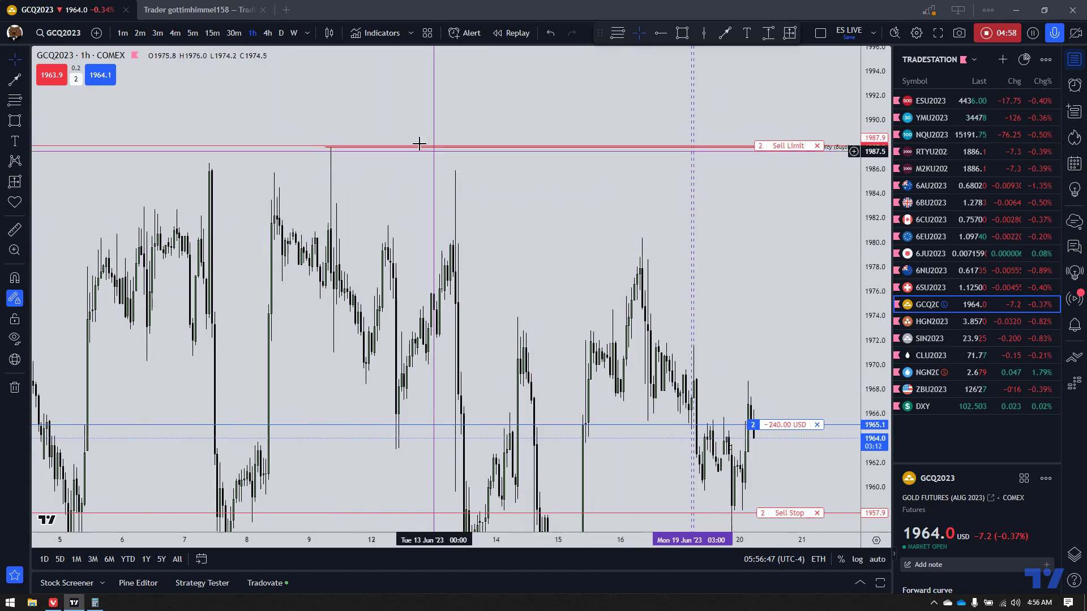
scroll(779, 339, up, 4)
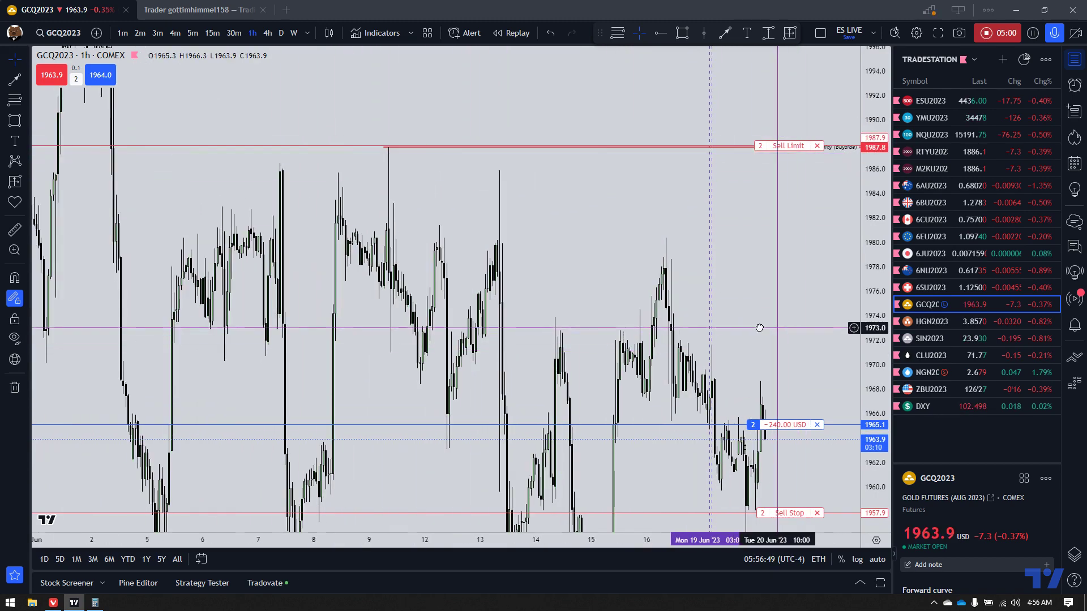
scroll(819, 344, up, 2)
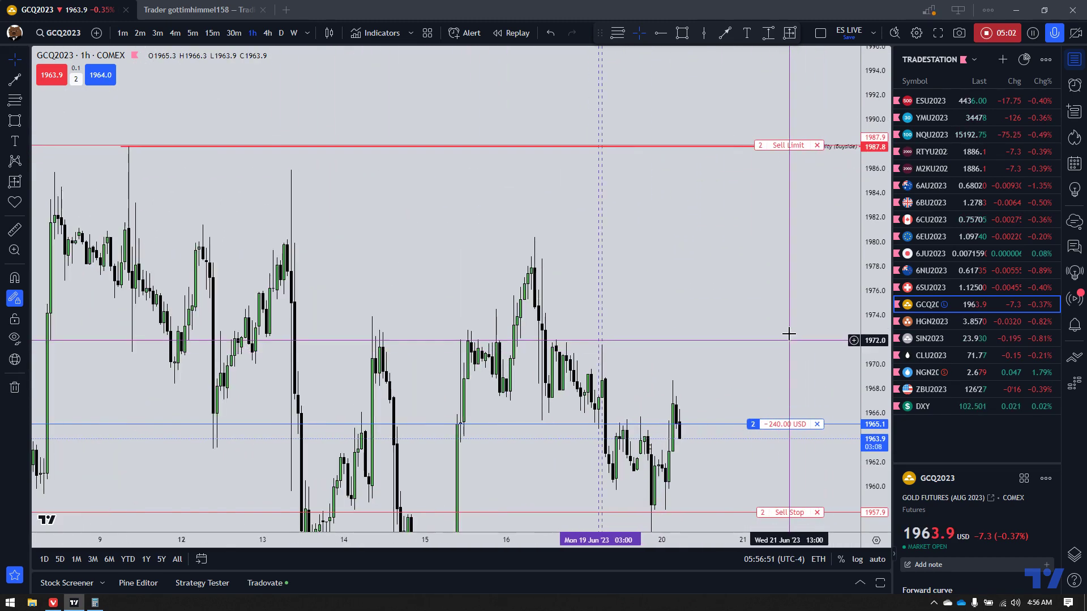
Step: Examine the 20 June 03:00–04:00 window on the 5-minute HGN2023 chart, and go through SIN2023 to CLU2023
key(Down)
click(195, 33)
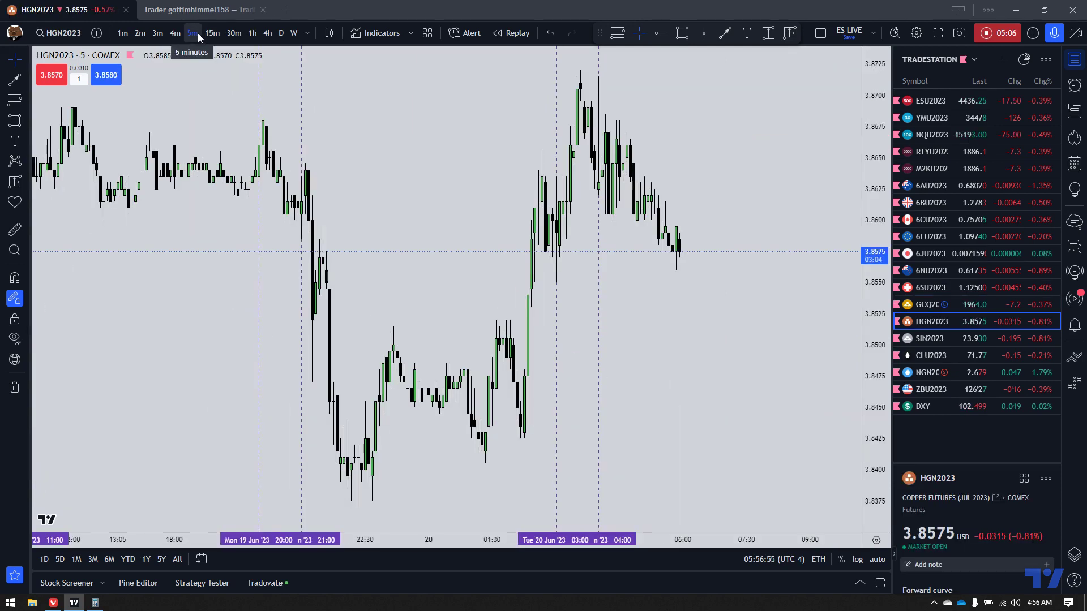
scroll(523, 131, down, 2)
drag(516, 139, 540, 234)
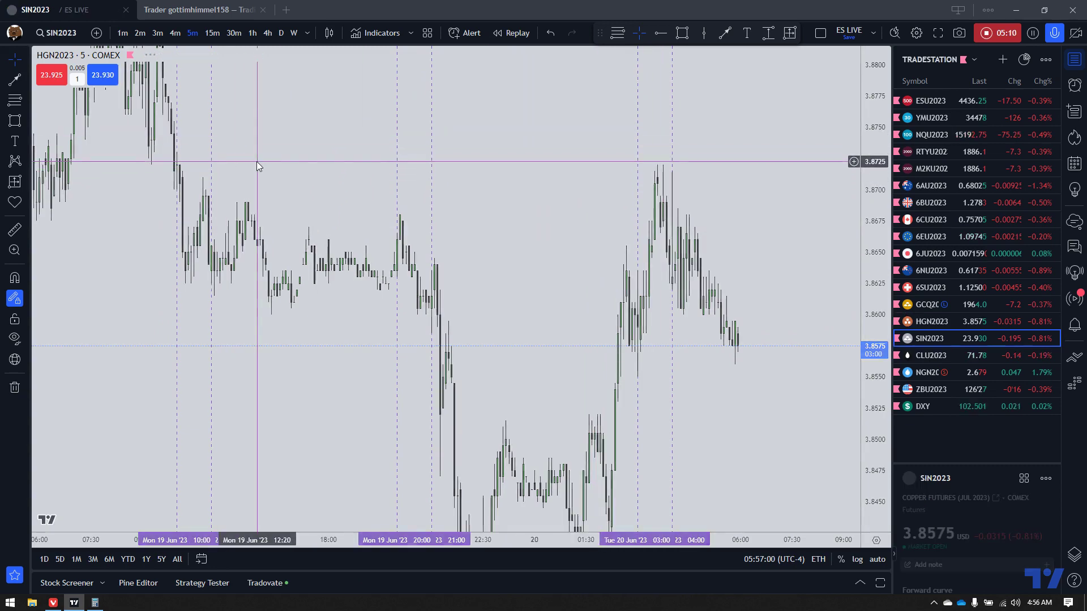
key(Down)
key(Down)
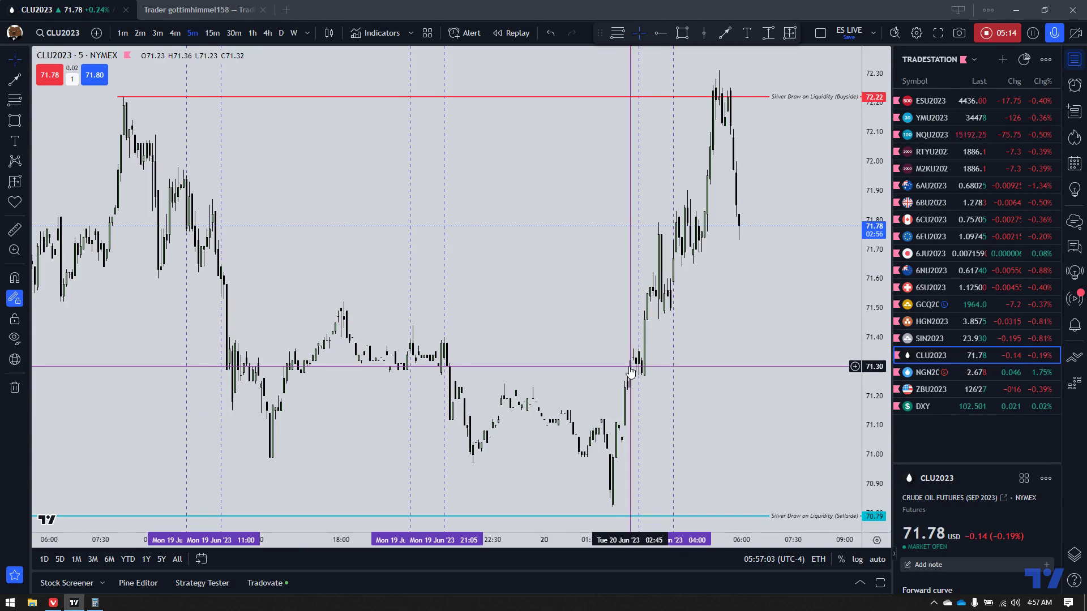
Step: Examine the NGN2023 position against its Buy Stop and liquidity lines, and view the 20 June window on ZBU2023
key(Down)
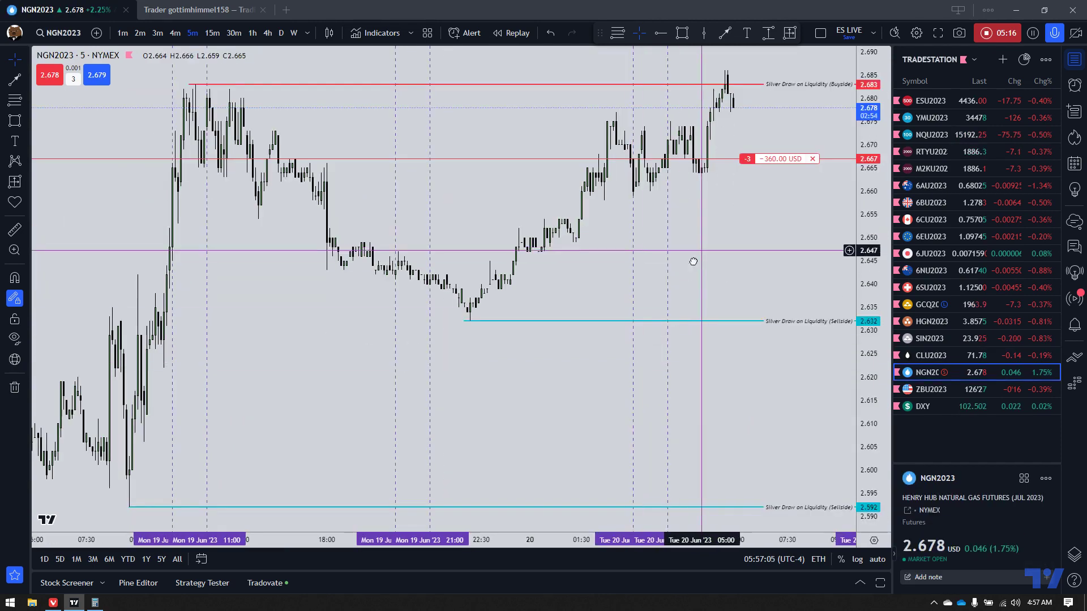
drag(701, 252, 650, 345)
scroll(674, 236, down, 2)
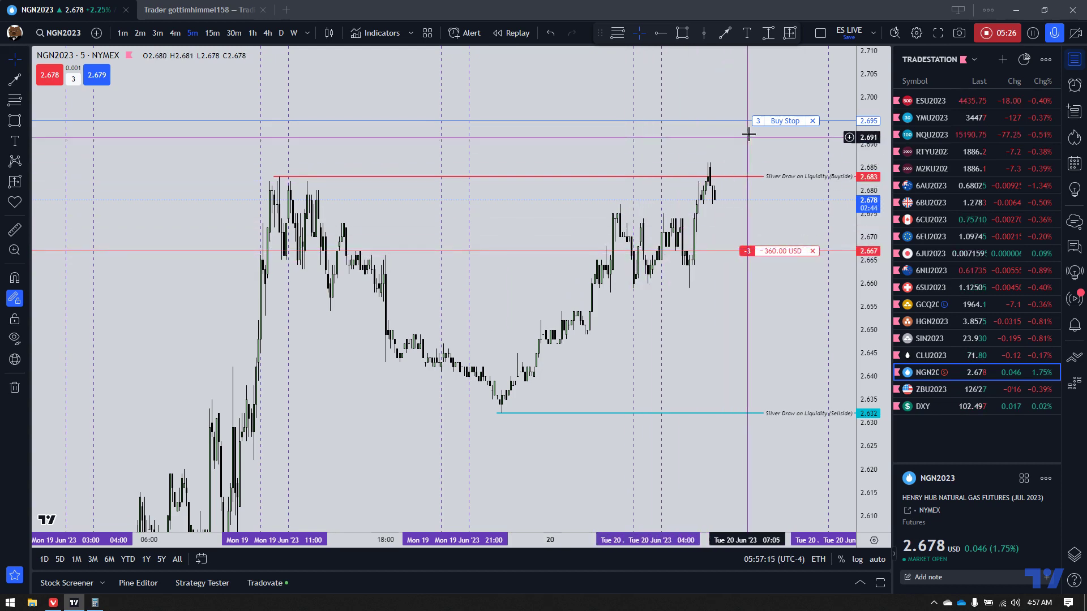
drag(794, 83, 801, 123)
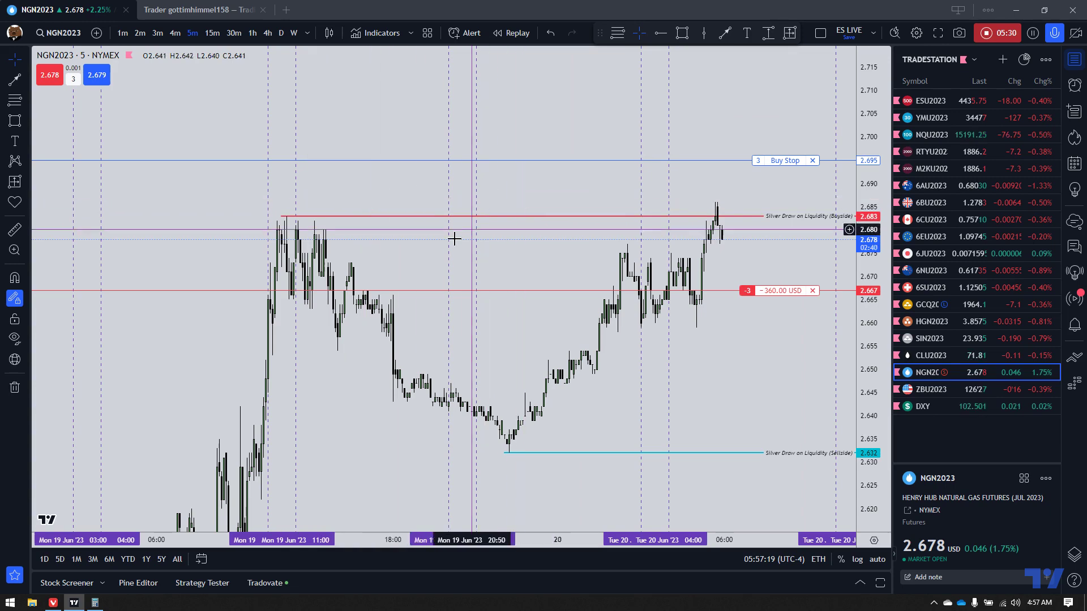
click(986, 395)
scroll(854, 405, down, 1)
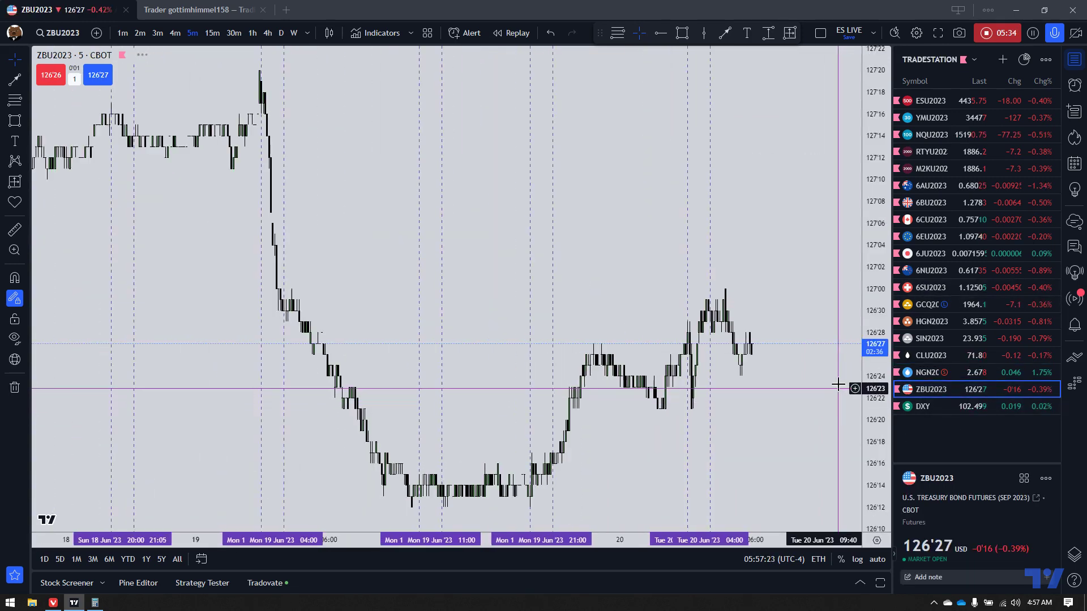
Step: On the 15-minute GCQ2023 chart, draw an arrow from about 1968.3 at 03:45 on 20 June to about 1966.3 at the 19 June morning drop
click(961, 309)
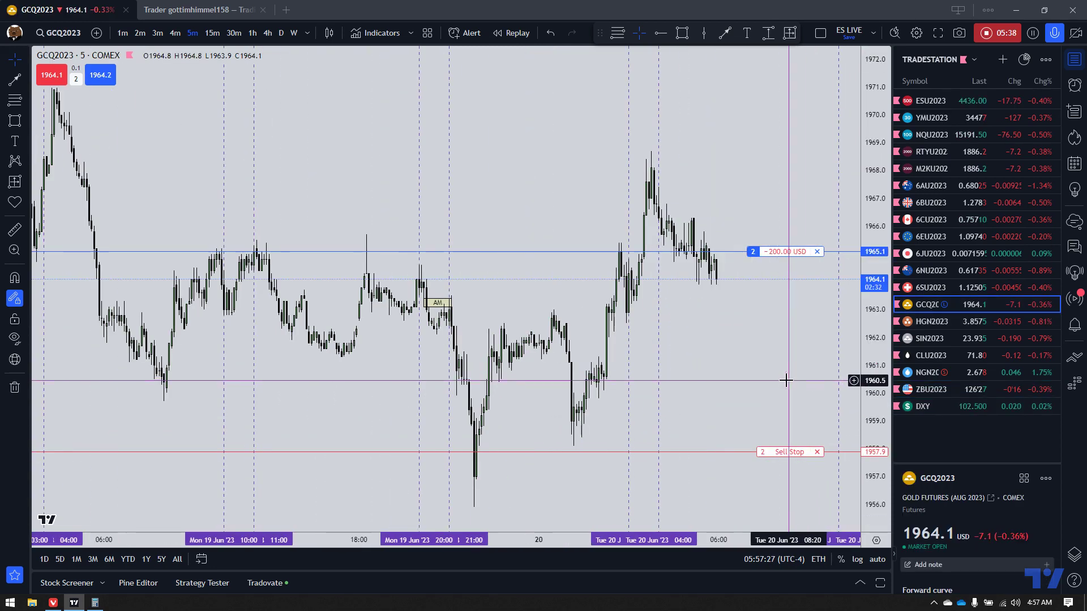
scroll(726, 322, up, 1)
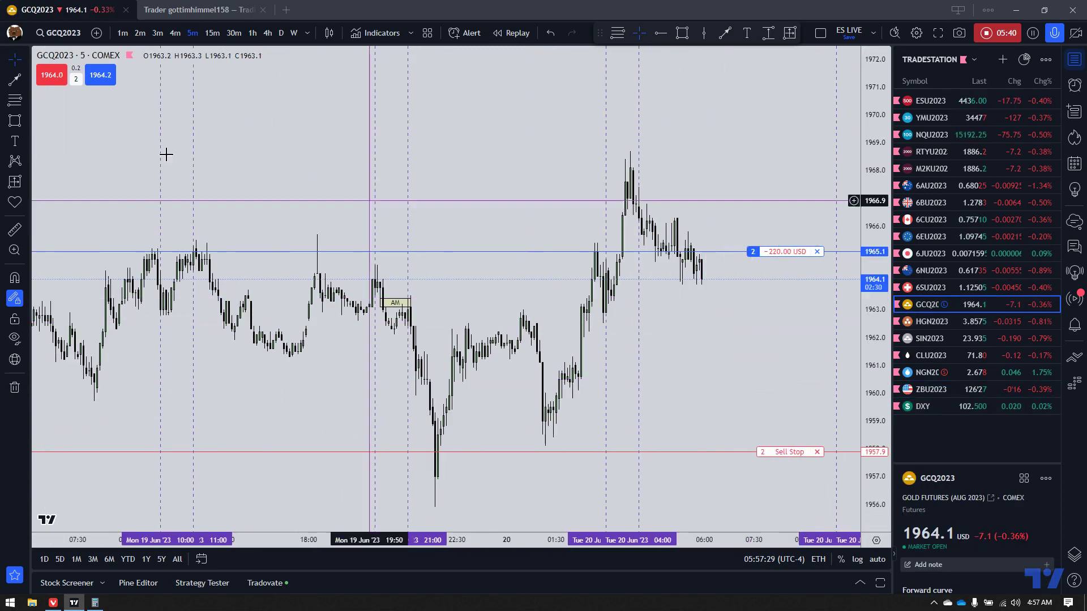
scroll(187, 114, down, 1)
click(209, 35)
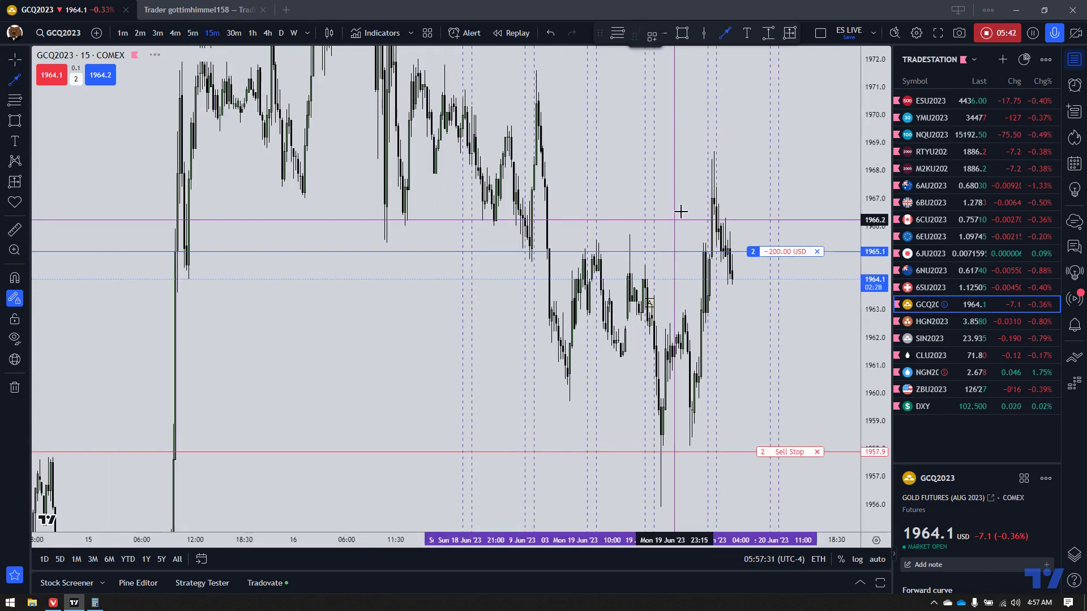
click(714, 162)
click(554, 219)
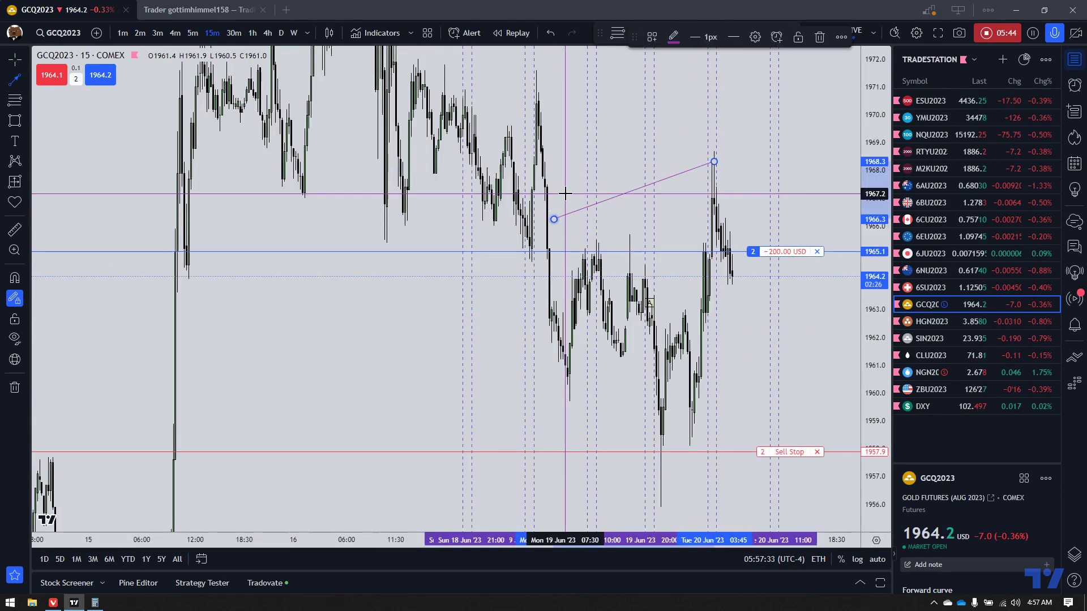
key(Escape)
Step: Move the arrow's start to about 1967.6 and, on the 5-minute chart, its tip to about 1966.7
scroll(763, 301, up, 3)
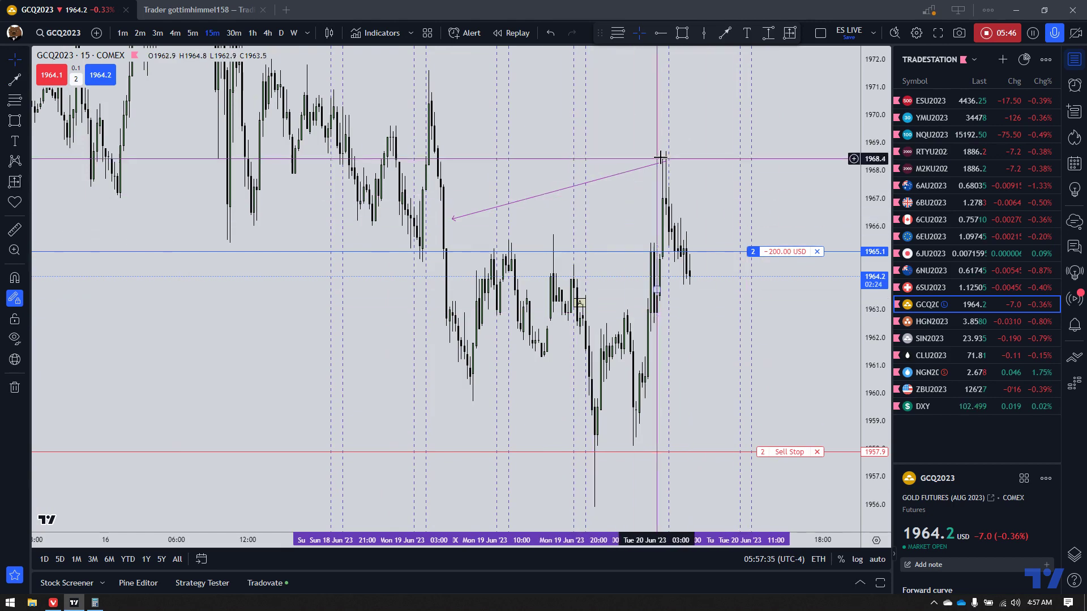
drag(666, 161, 660, 181)
click(516, 176)
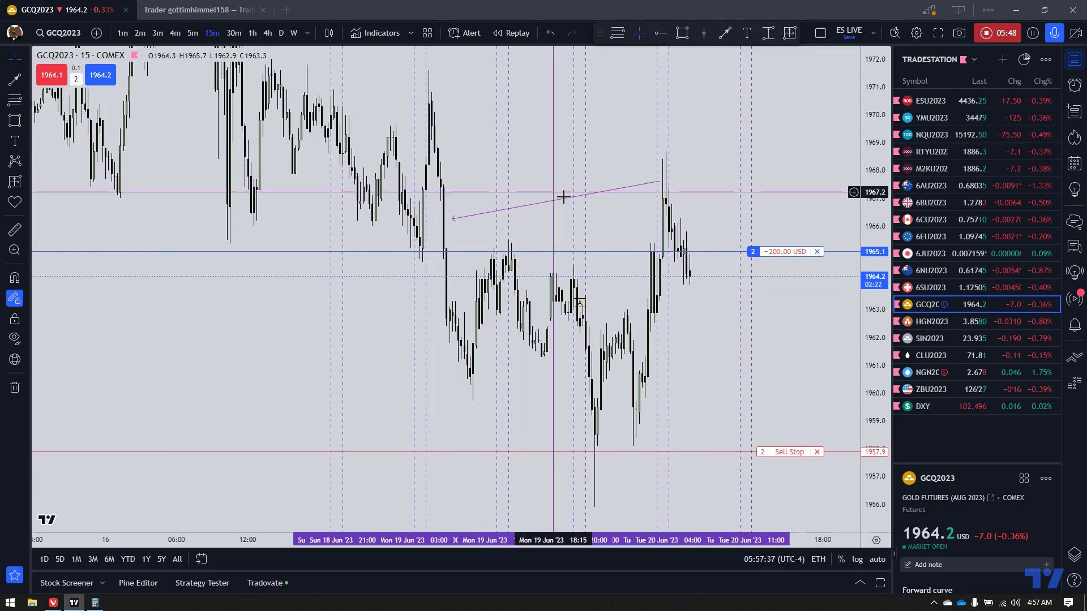
click(189, 32)
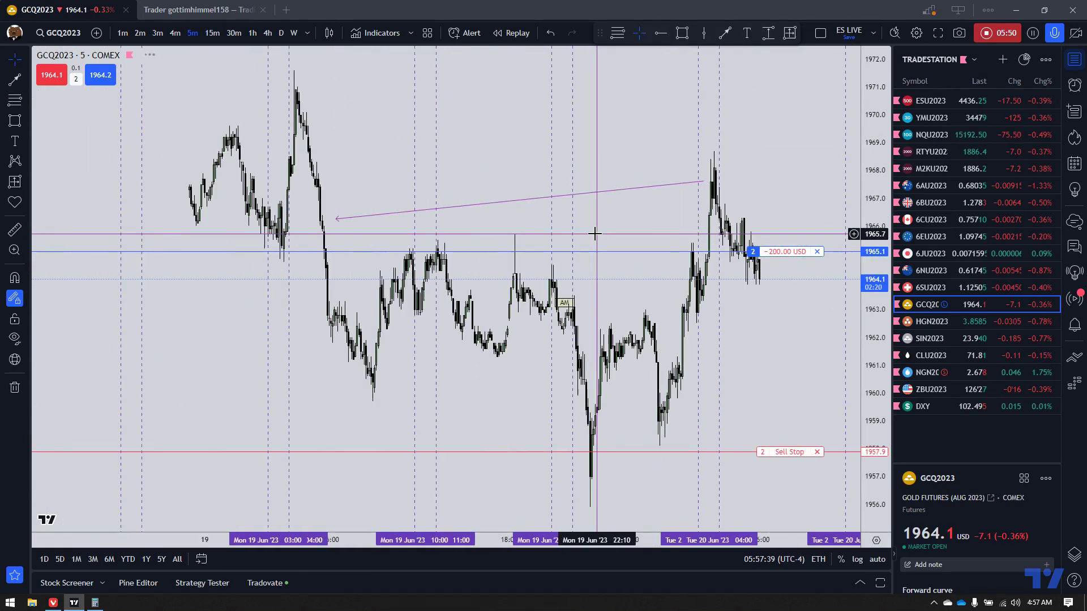
drag(336, 215, 324, 204)
scroll(782, 334, up, 2)
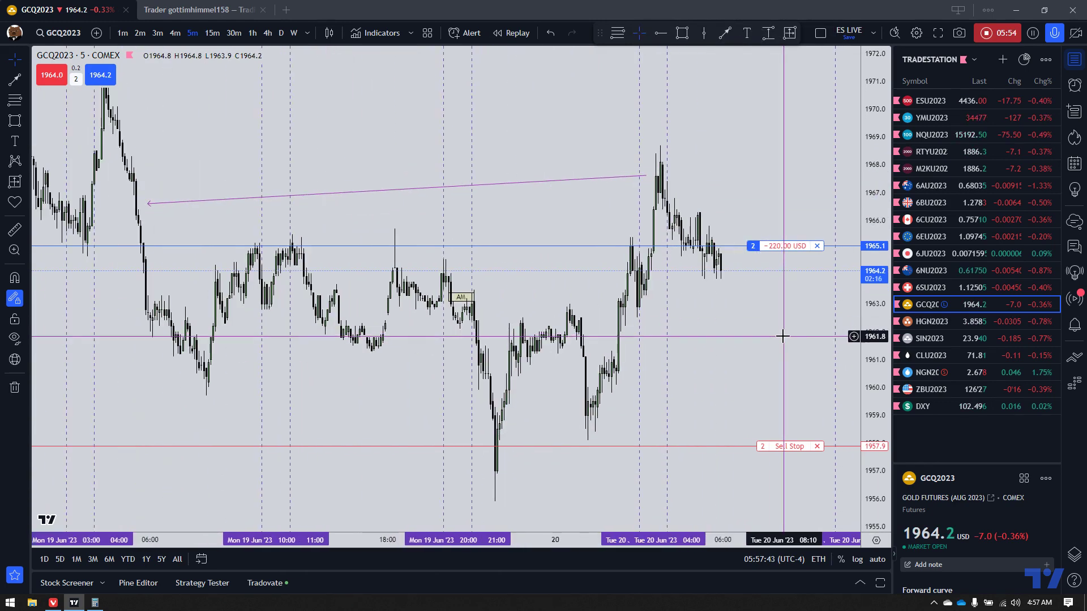
Step: Move the whole arrow so it runs from about 1964.3 at 11:55 on 20 June to about 1963.3 at 18:05 on 19 June
scroll(783, 336, up, 1)
drag(719, 322, 719, 350)
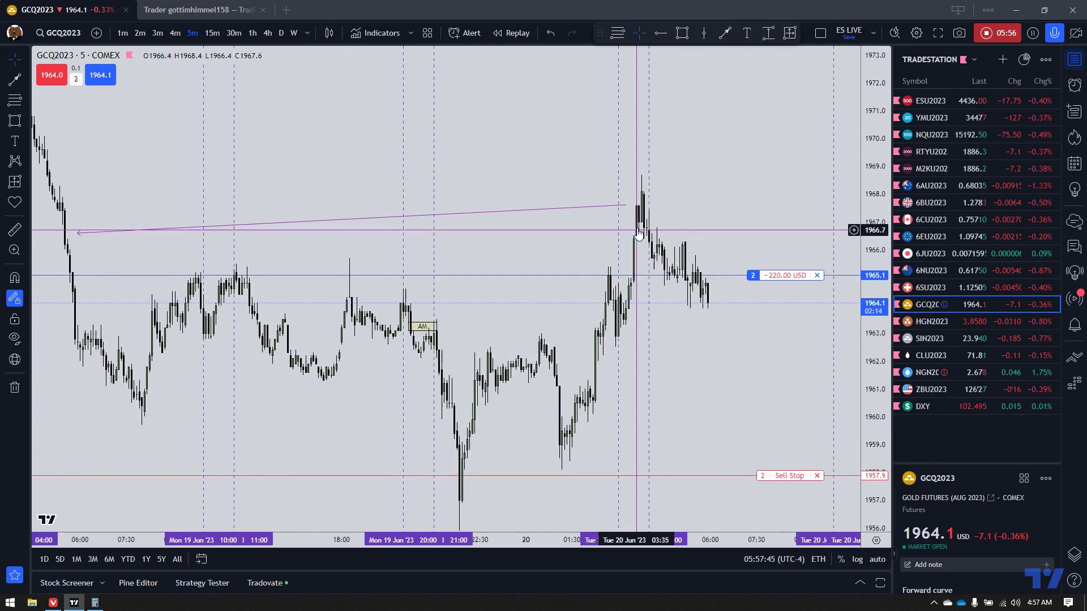
drag(85, 232, 348, 324)
scroll(749, 361, up, 3)
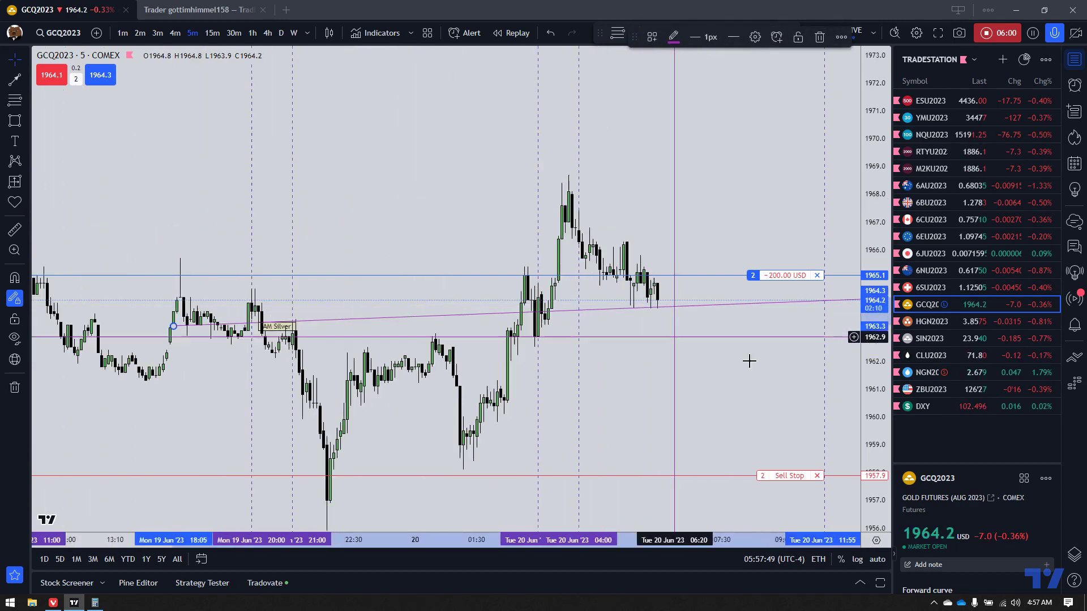
Step: Return GCQ2023 to the 15-minute timeframe and delete the arrow drawn across the 19–20 June price action
drag(872, 367, 872, 233)
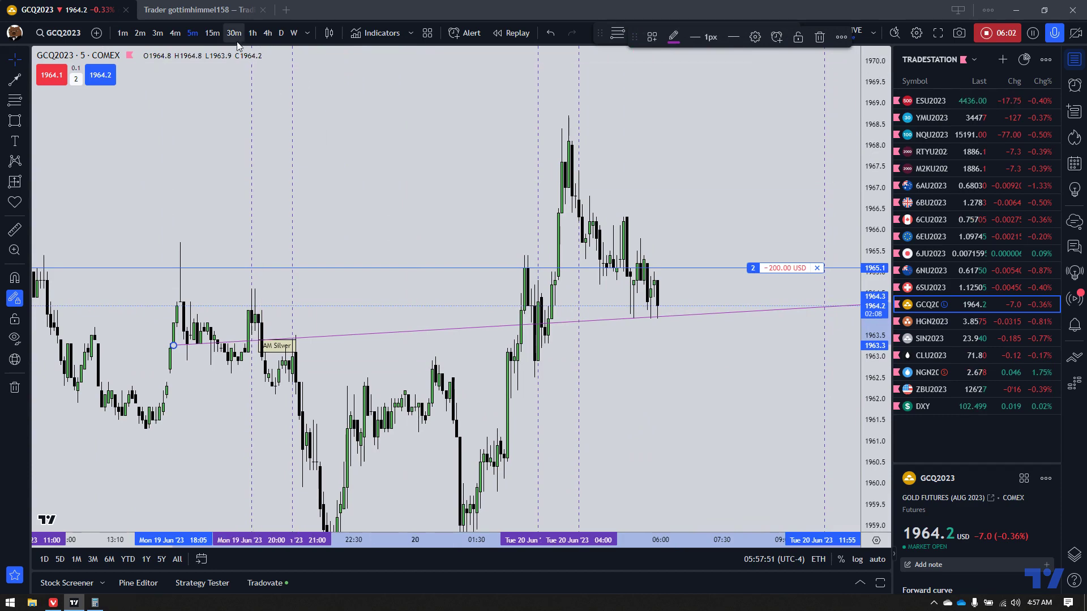
click(213, 33)
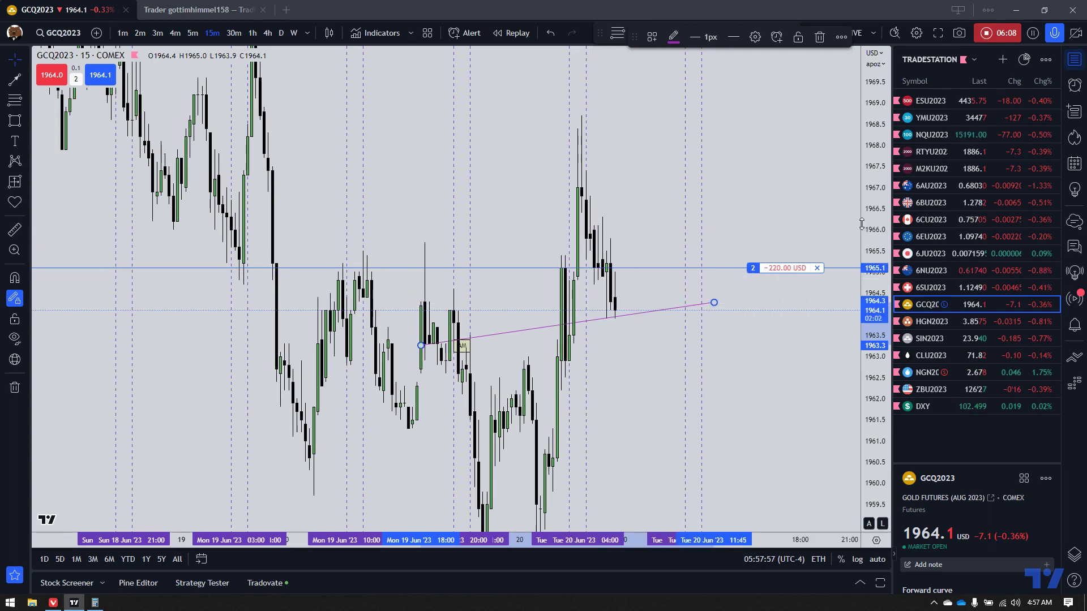
click(819, 37)
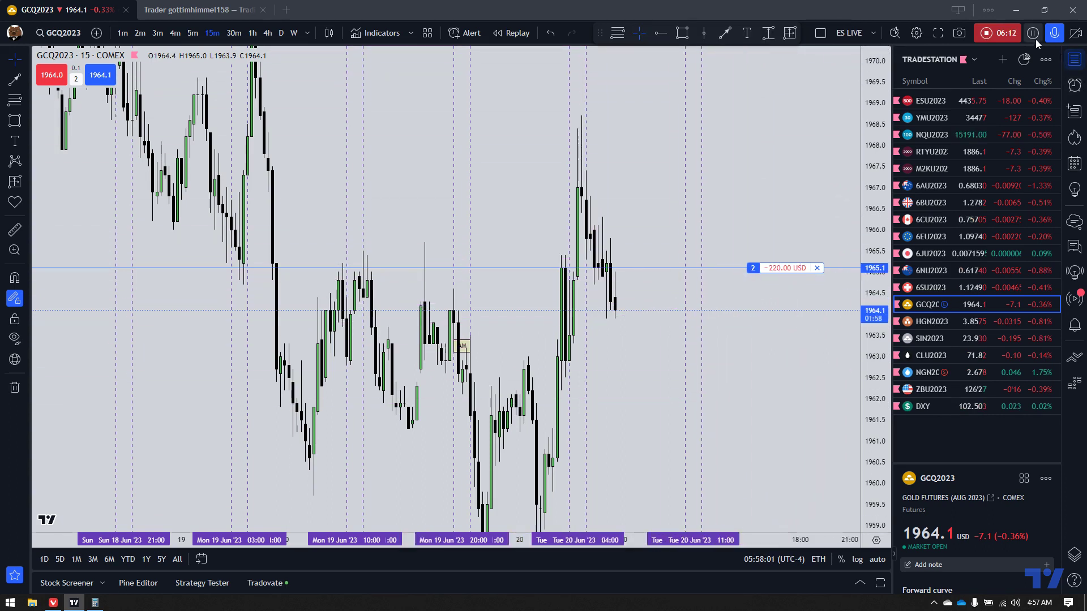
Step: Examine the GCQ2023 position and its Sell Stop against the 18–20 June price swings on the 15-minute chart
drag(789, 211, 787, 279)
scroll(792, 279, down, 3)
drag(874, 266, 823, 410)
scroll(803, 415, up, 1)
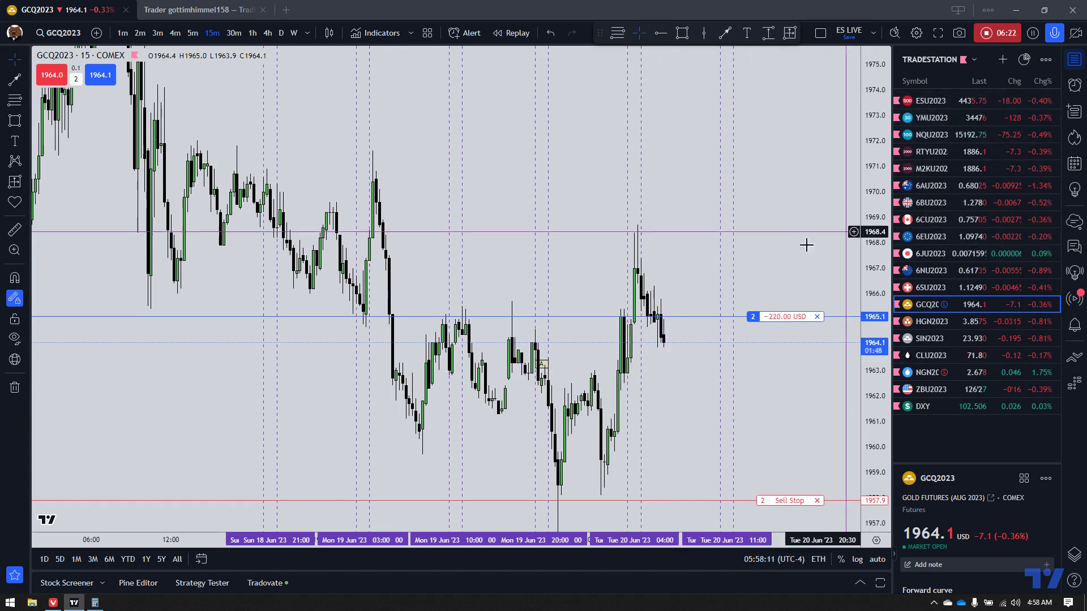
scroll(785, 405, up, 1)
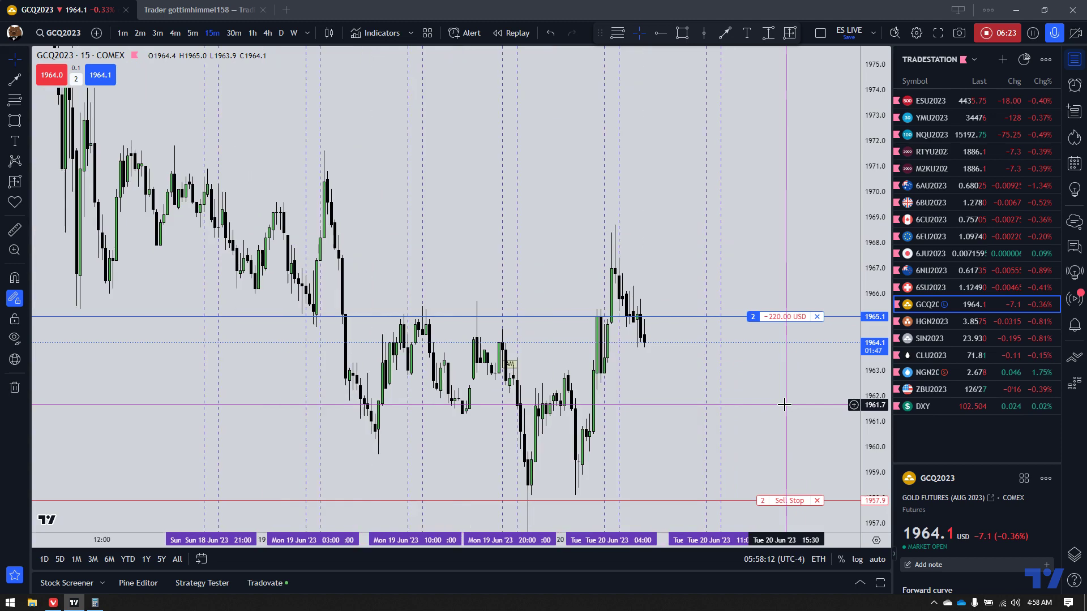
Step: Check NGN2023 against its Silver liquidity lines, and view the 20 June London window on the 5-minute GCQ2023 chart
click(996, 366)
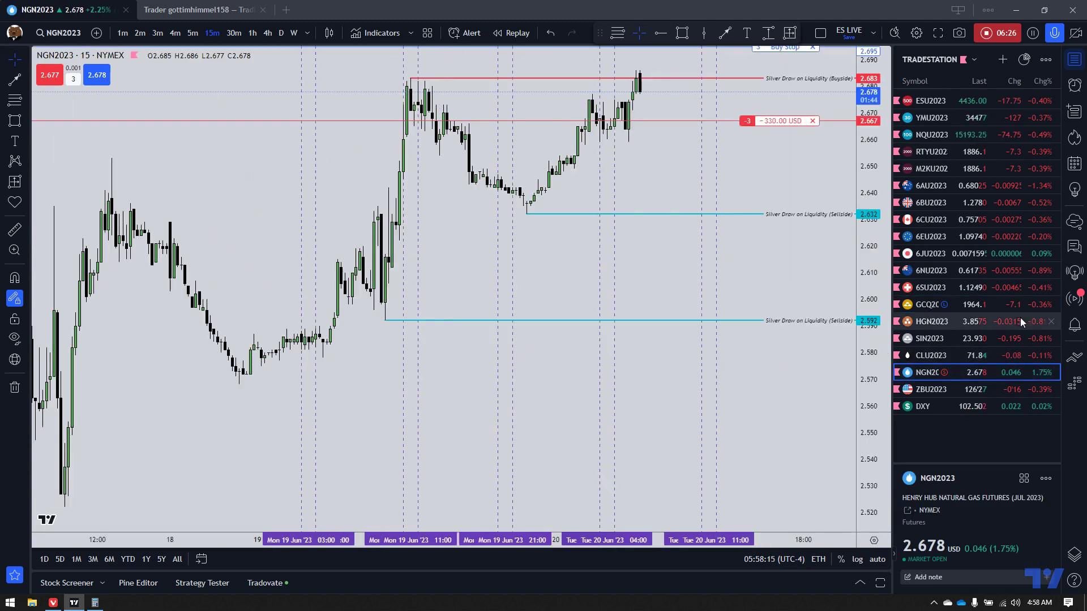
click(1002, 310)
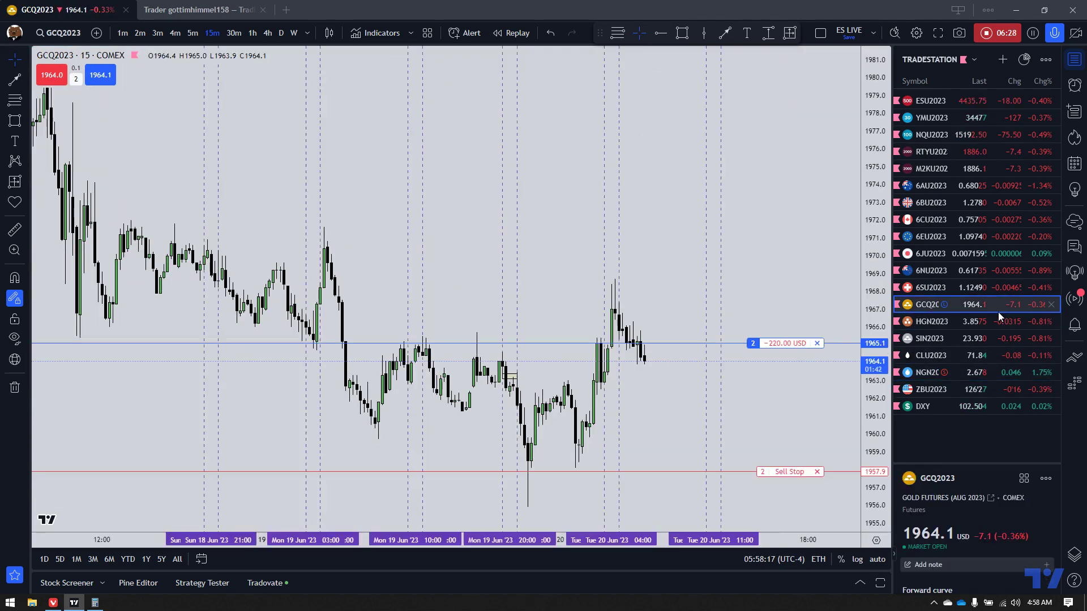
click(198, 33)
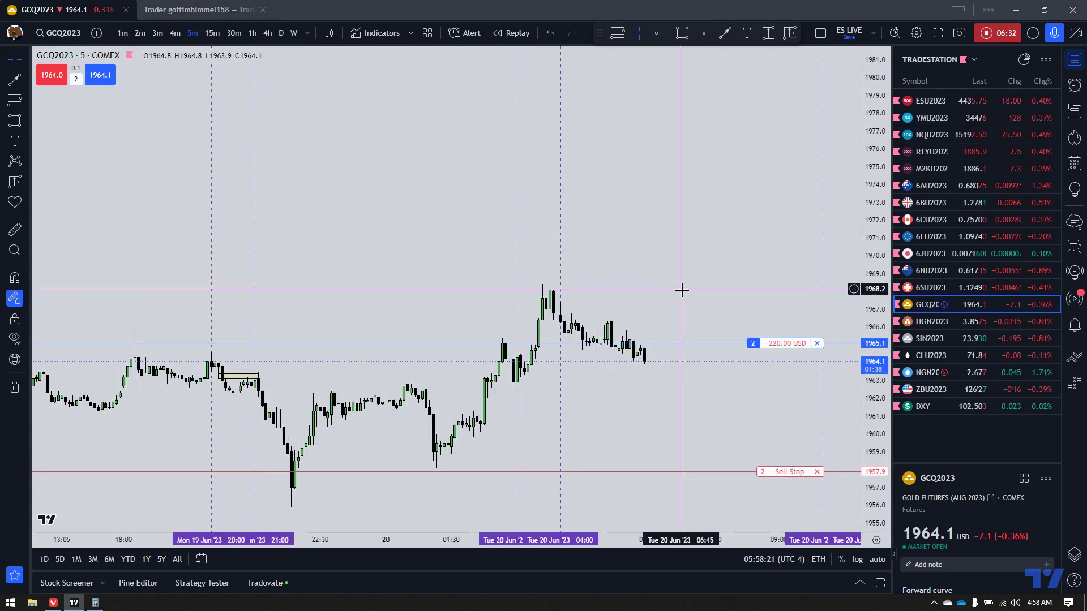
scroll(781, 283, down, 3)
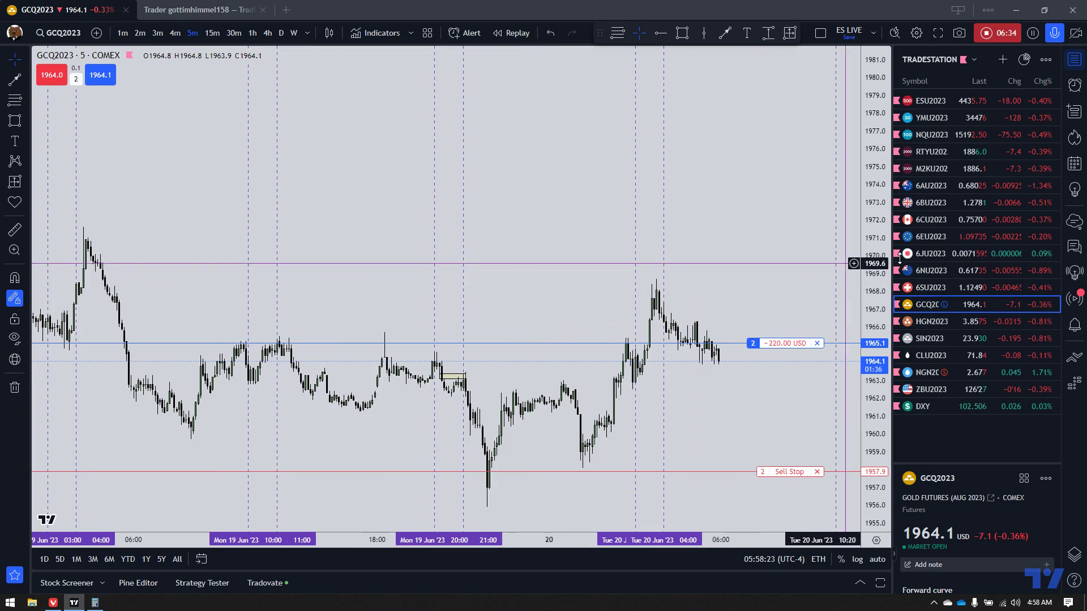
Step: Examine the 20 June 03:00–04:00 window and the surrounding swings since 19 June on the 5-minute ESU2023 chart
click(990, 99)
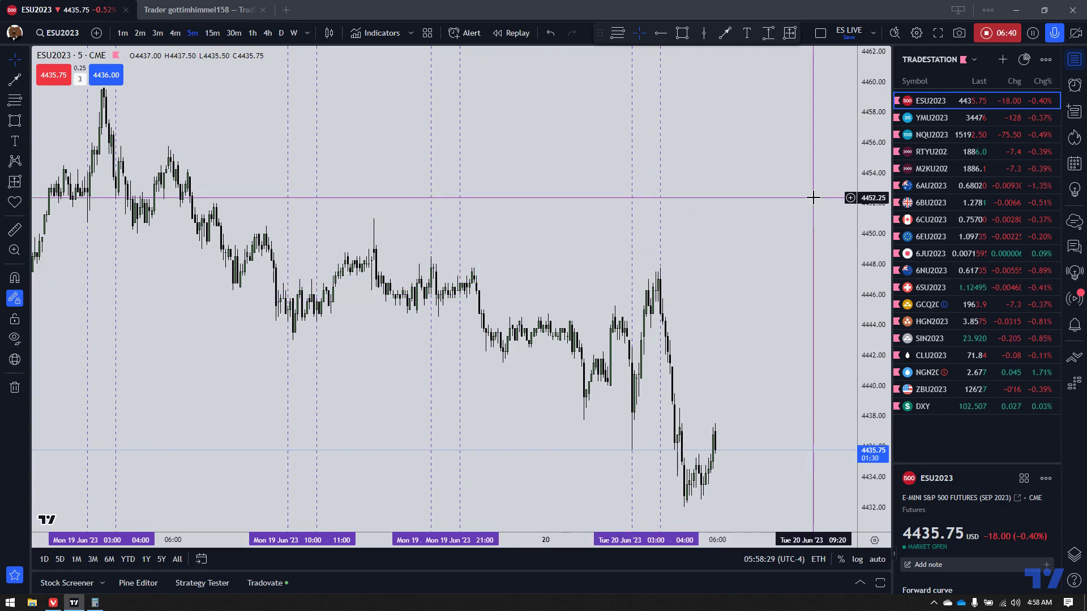
scroll(766, 214, up, 3)
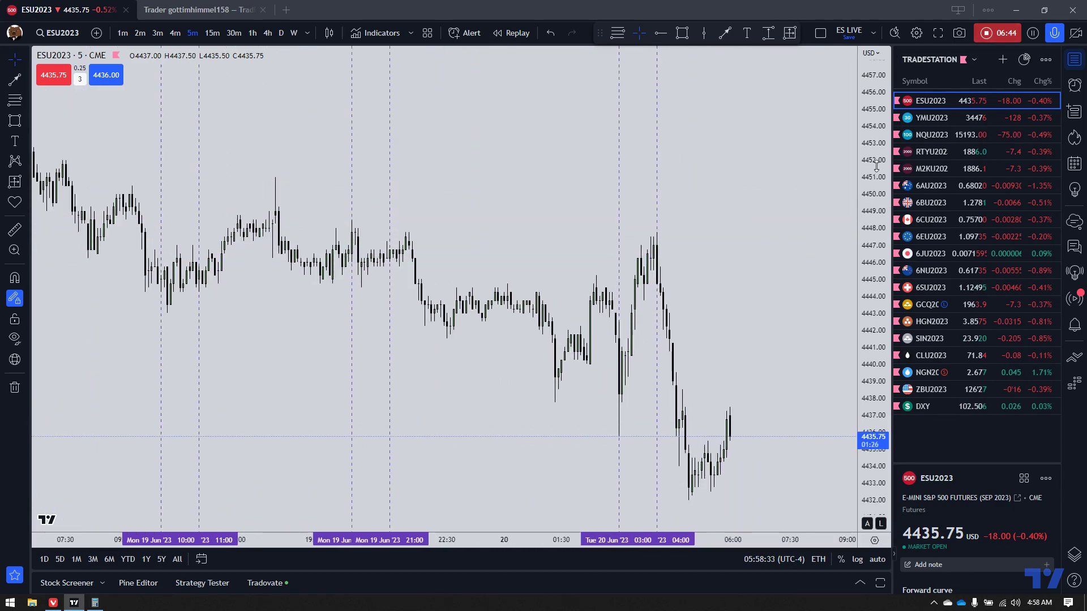
scroll(778, 266, up, 3)
scroll(789, 271, up, 4)
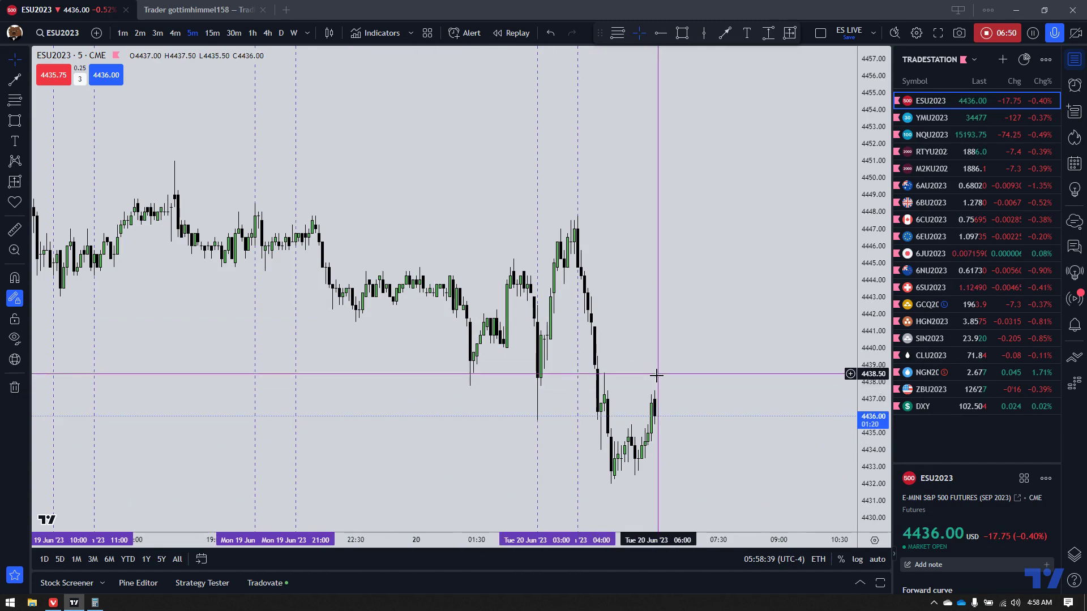
scroll(650, 390, down, 4)
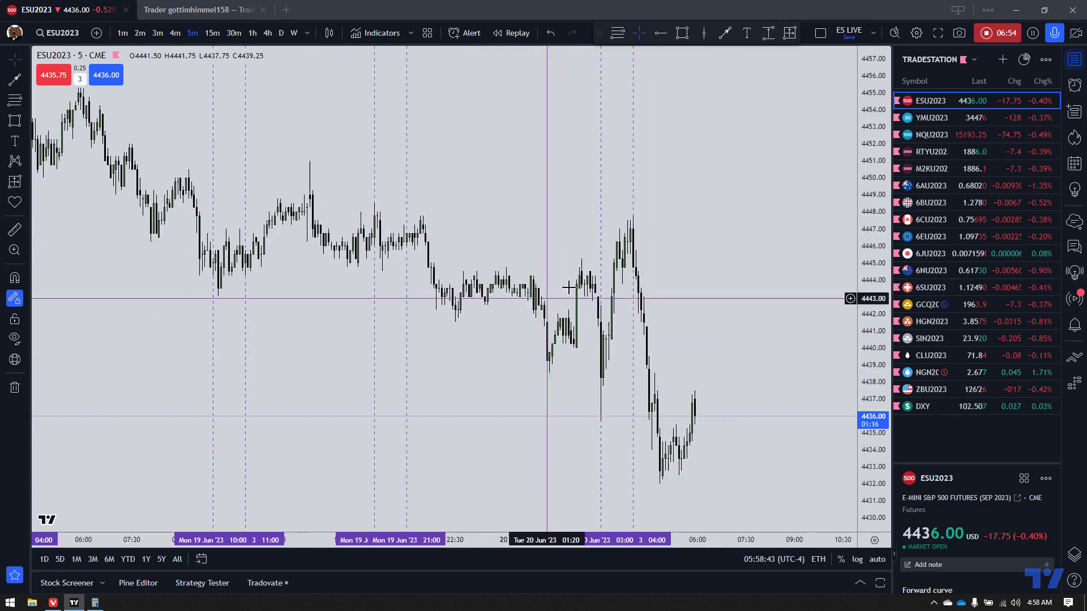
scroll(629, 240, up, 2)
drag(631, 210, 683, 262)
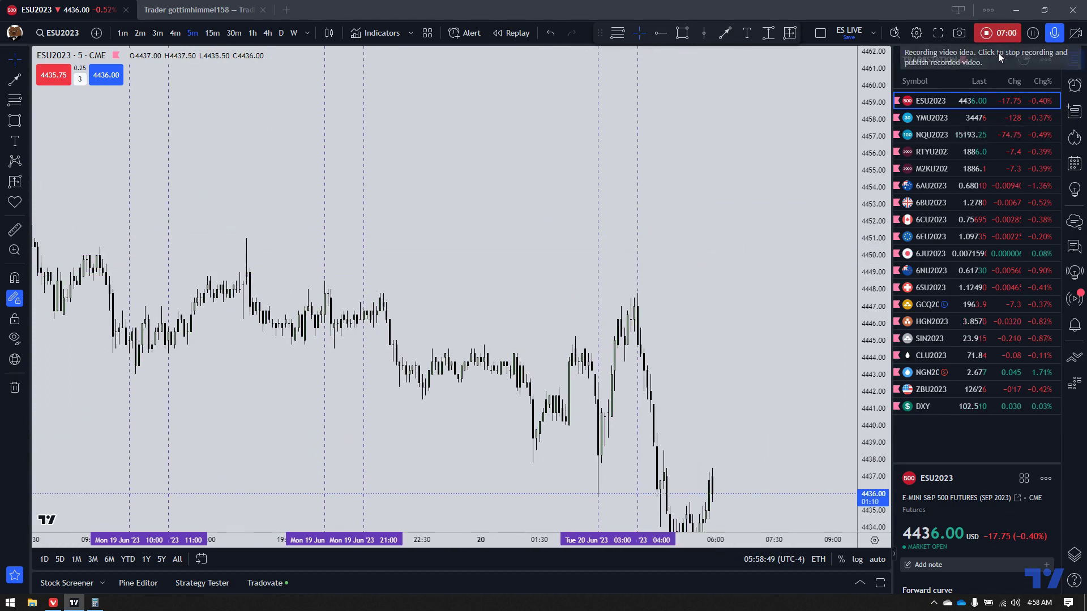
drag(819, 251, 793, 164)
scroll(819, 245, up, 3)
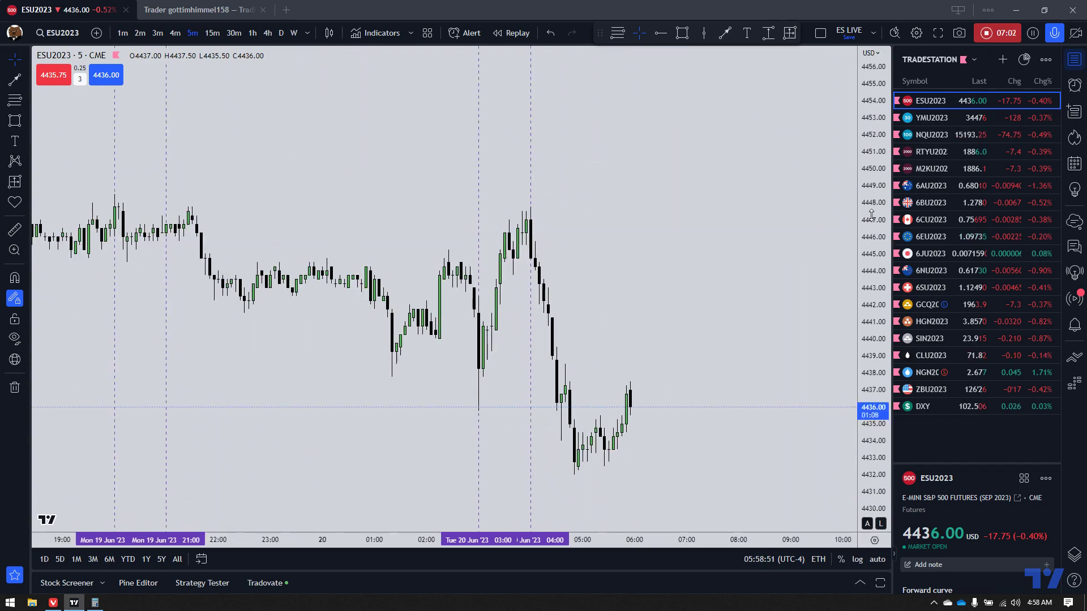
drag(873, 213, 874, 278)
scroll(723, 266, down, 5)
drag(761, 229, 749, 274)
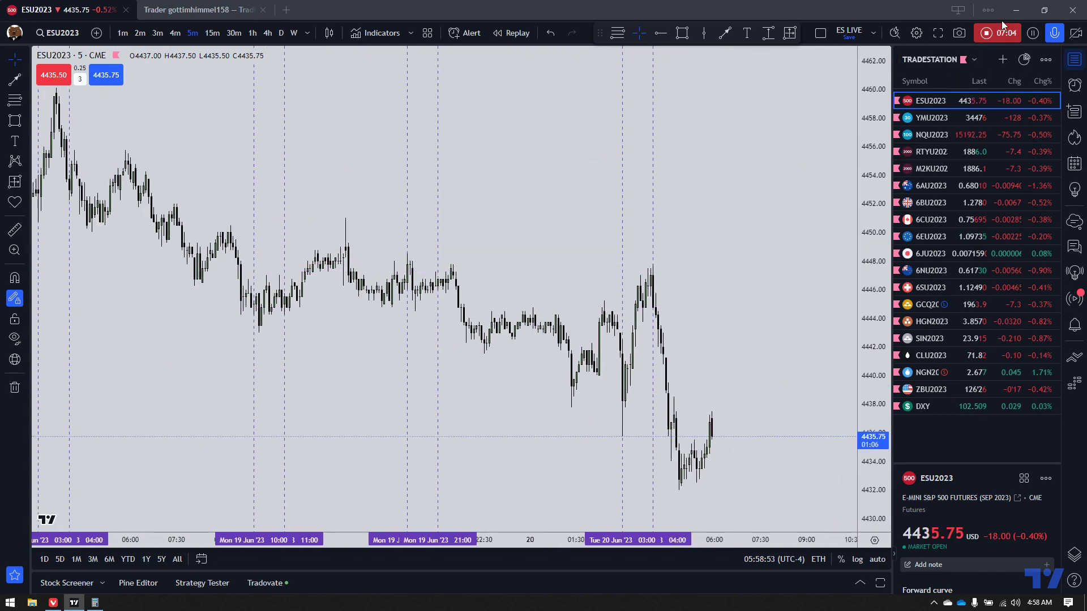